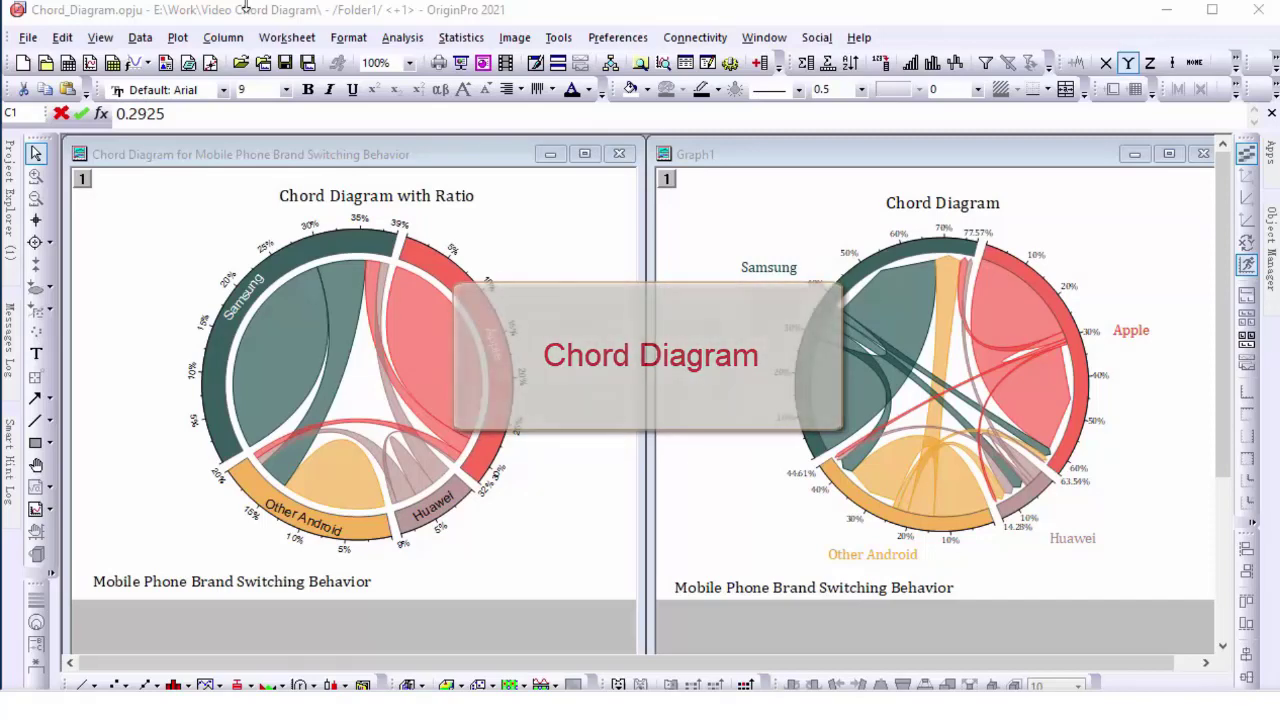
# - Browse the plot type gallery, then close it and return to Graph1 without choosing a plot
pyautogui.click(178, 37)
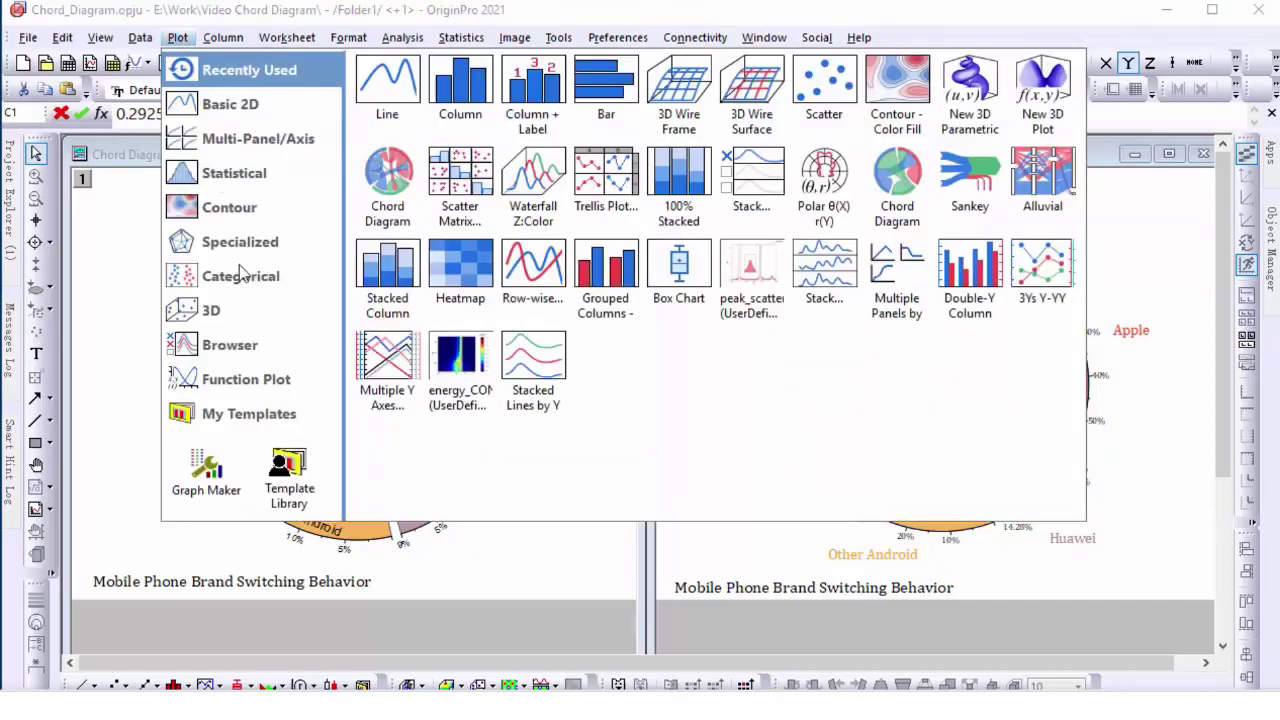
pyautogui.moveTo(239, 266)
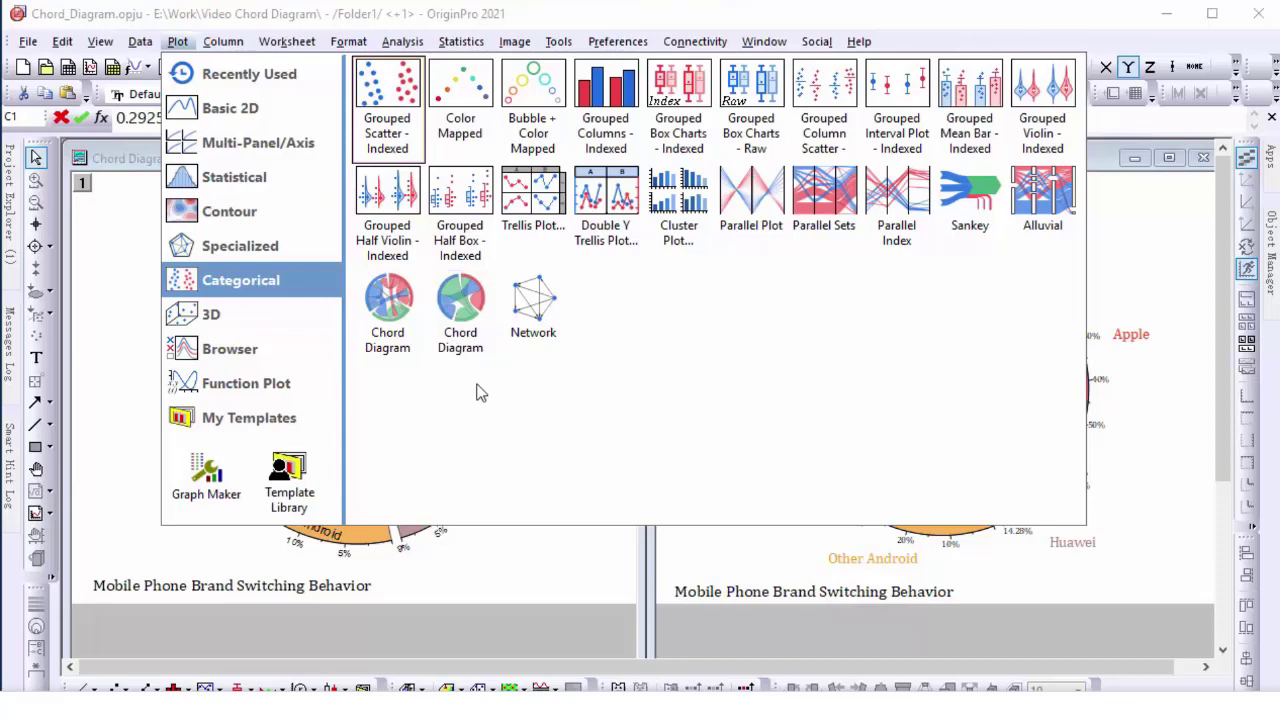
pyautogui.click(1172, 627)
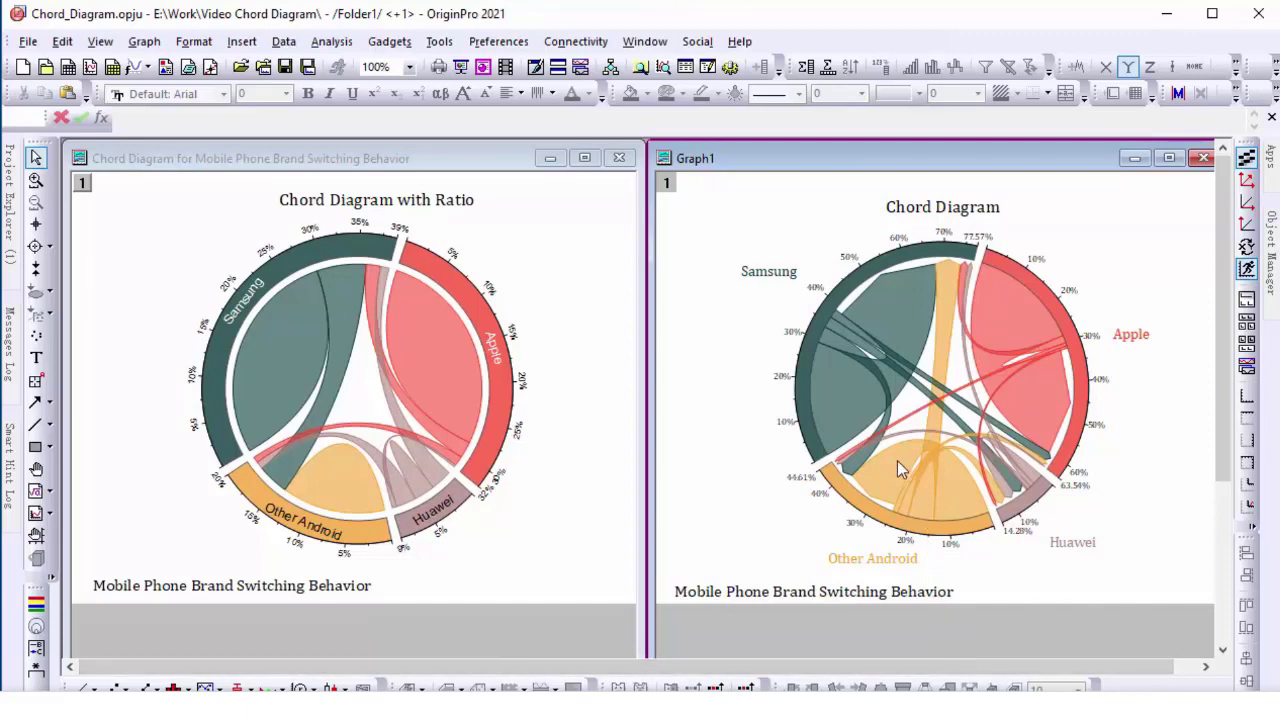
# - Highlight the Samsung and Other Android chords in both graphs, then maximize the ratio chord diagram
pyautogui.click(863, 460)
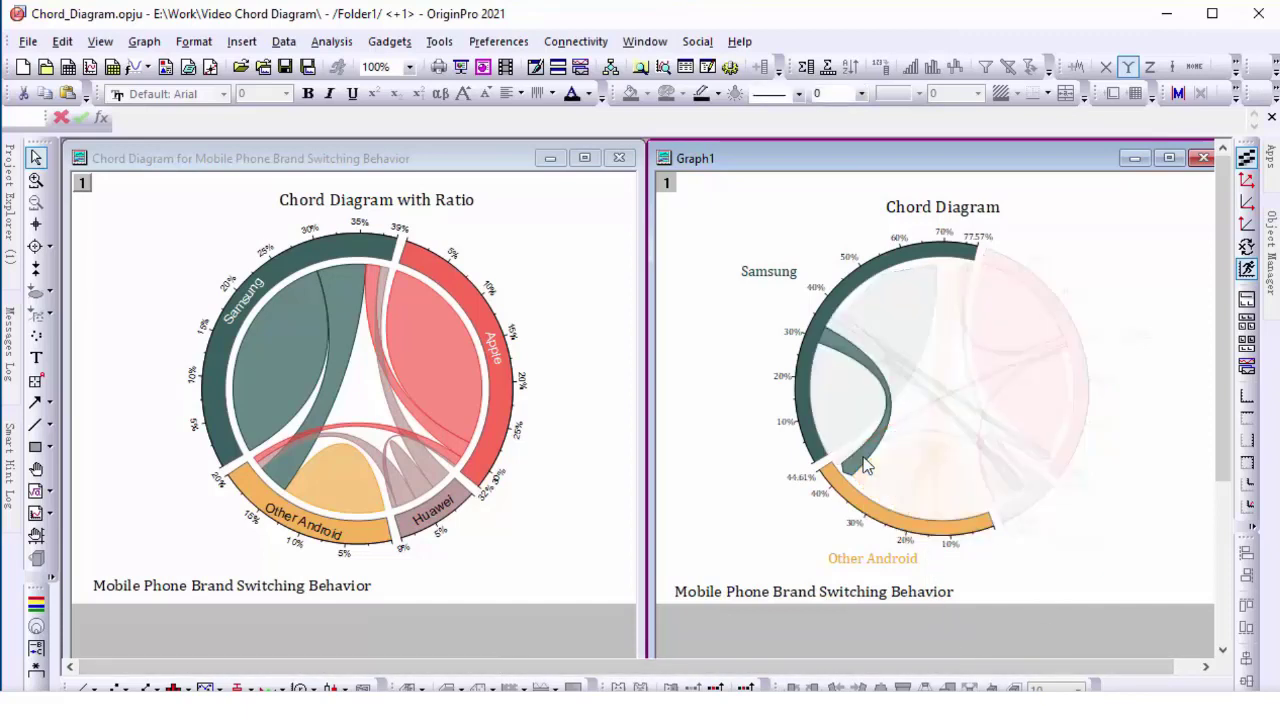
pyautogui.click(754, 508)
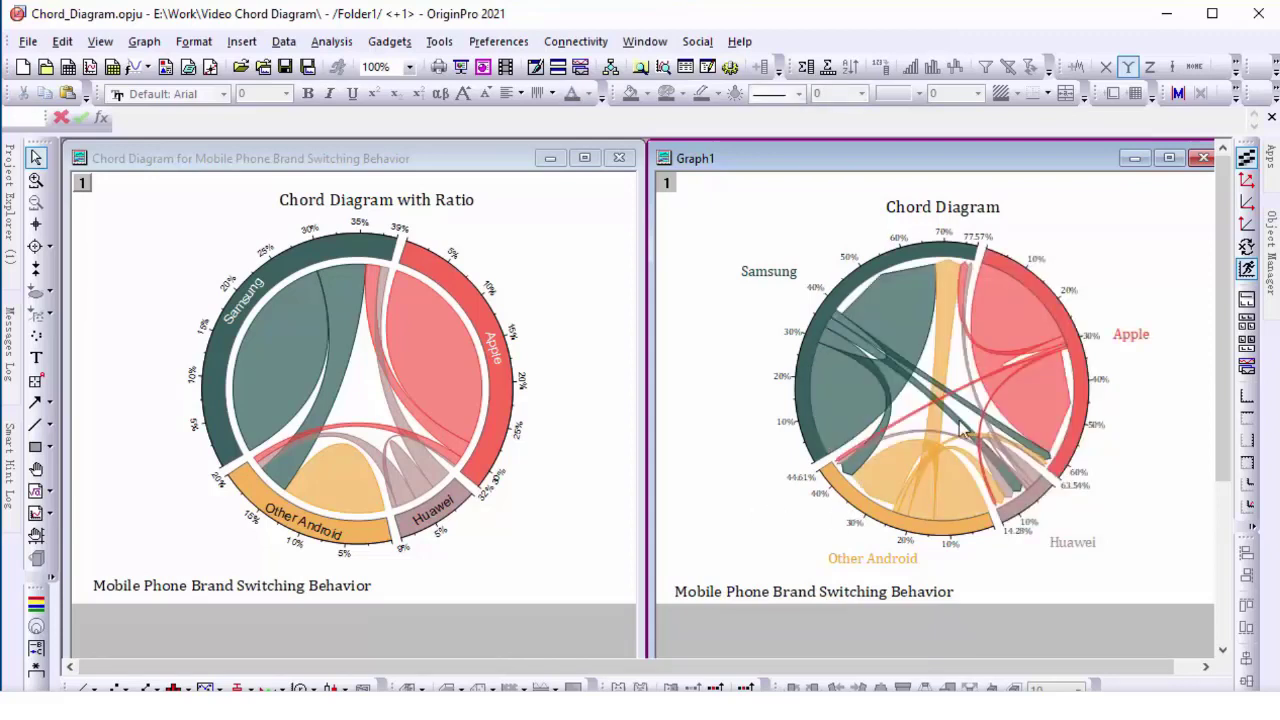
pyautogui.click(940, 360)
pyautogui.click(698, 436)
pyautogui.click(346, 318)
pyautogui.moveTo(346, 318)
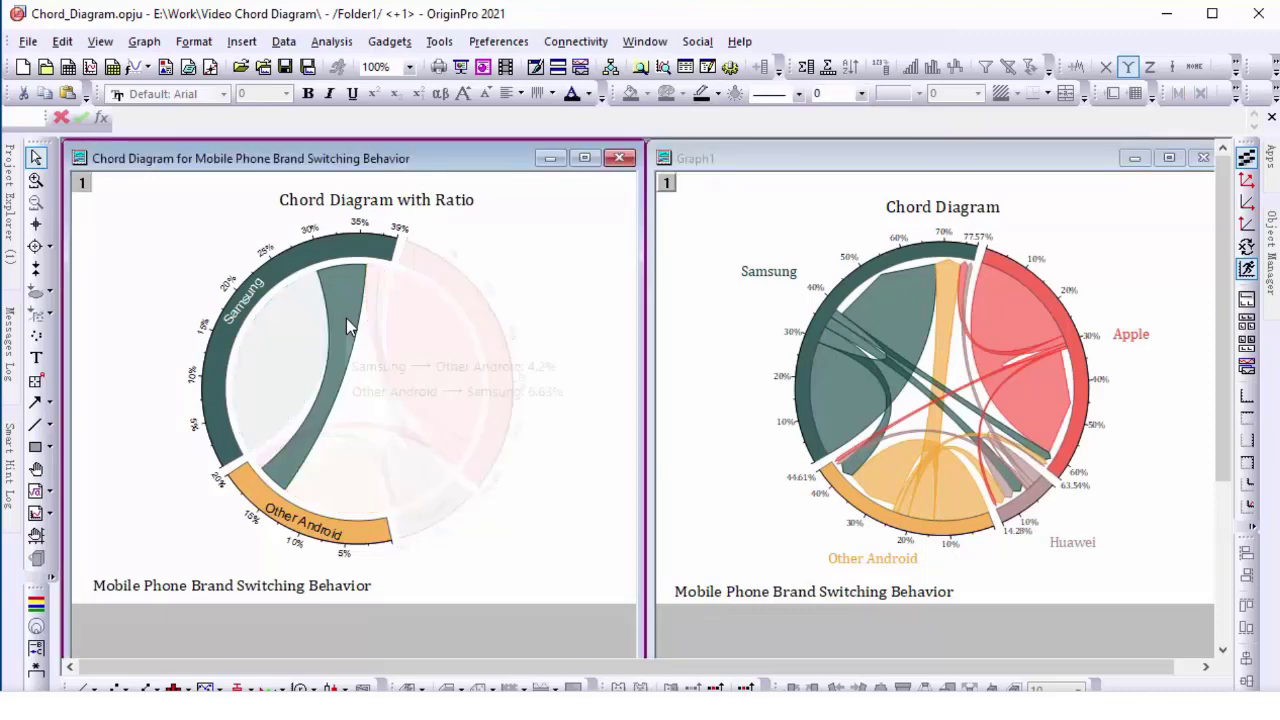
pyautogui.click(587, 292)
pyautogui.click(585, 158)
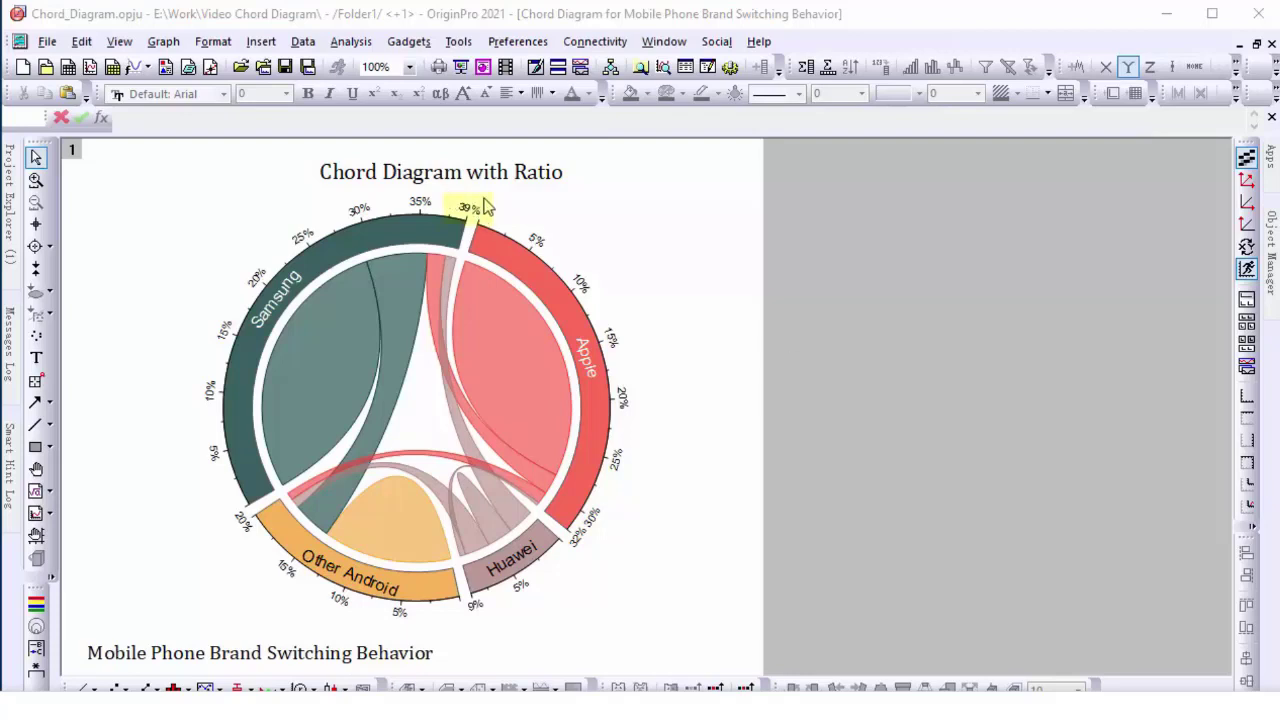
pyautogui.moveTo(483, 230)
pyautogui.click(553, 545)
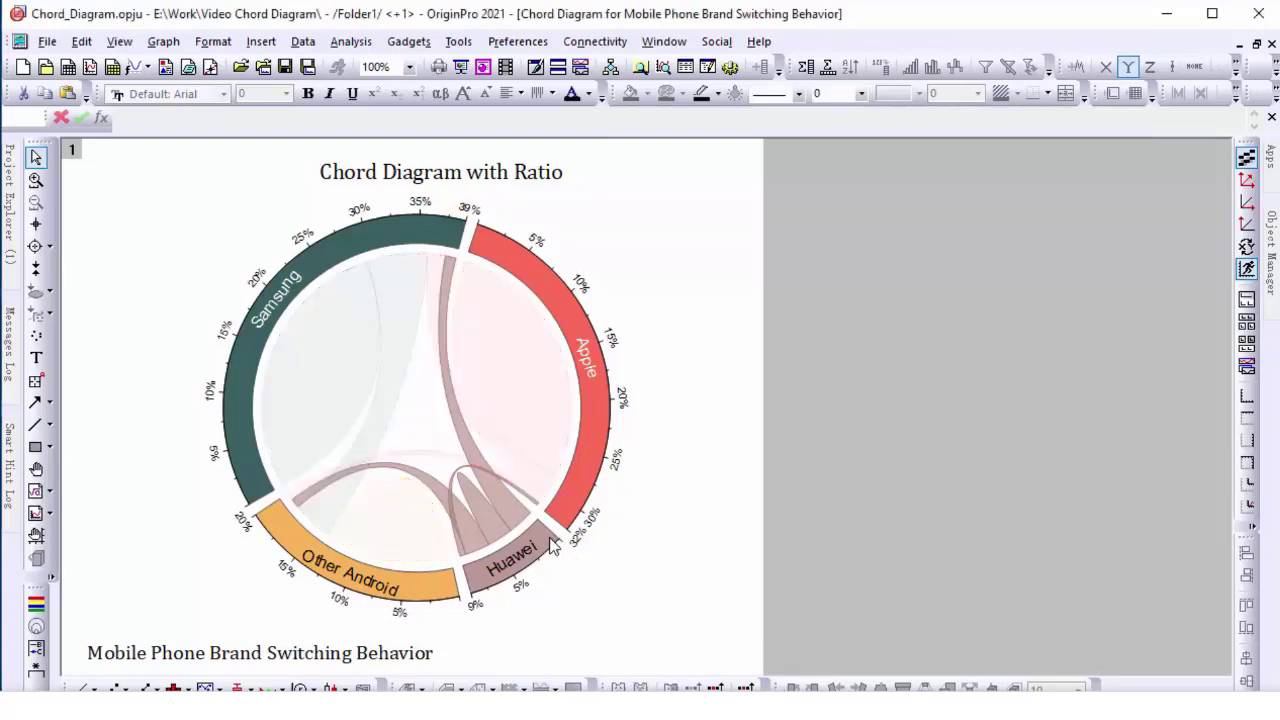
pyautogui.click(699, 570)
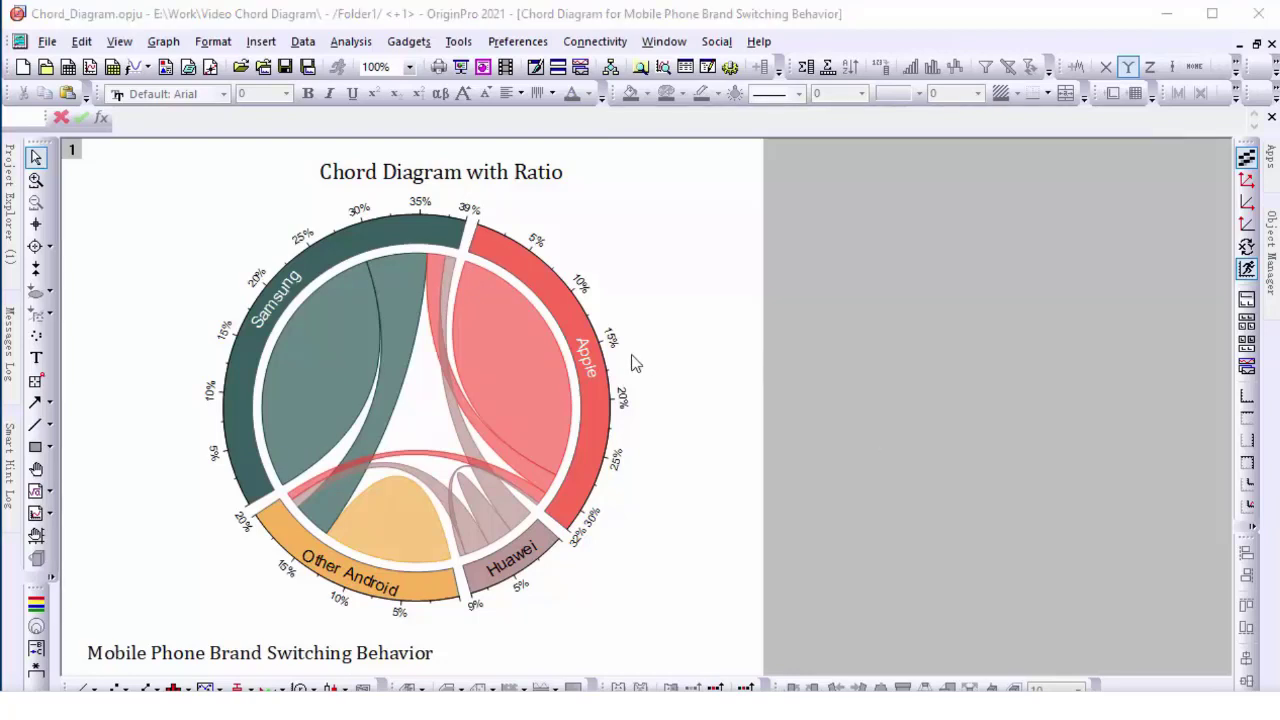
pyautogui.click(601, 403)
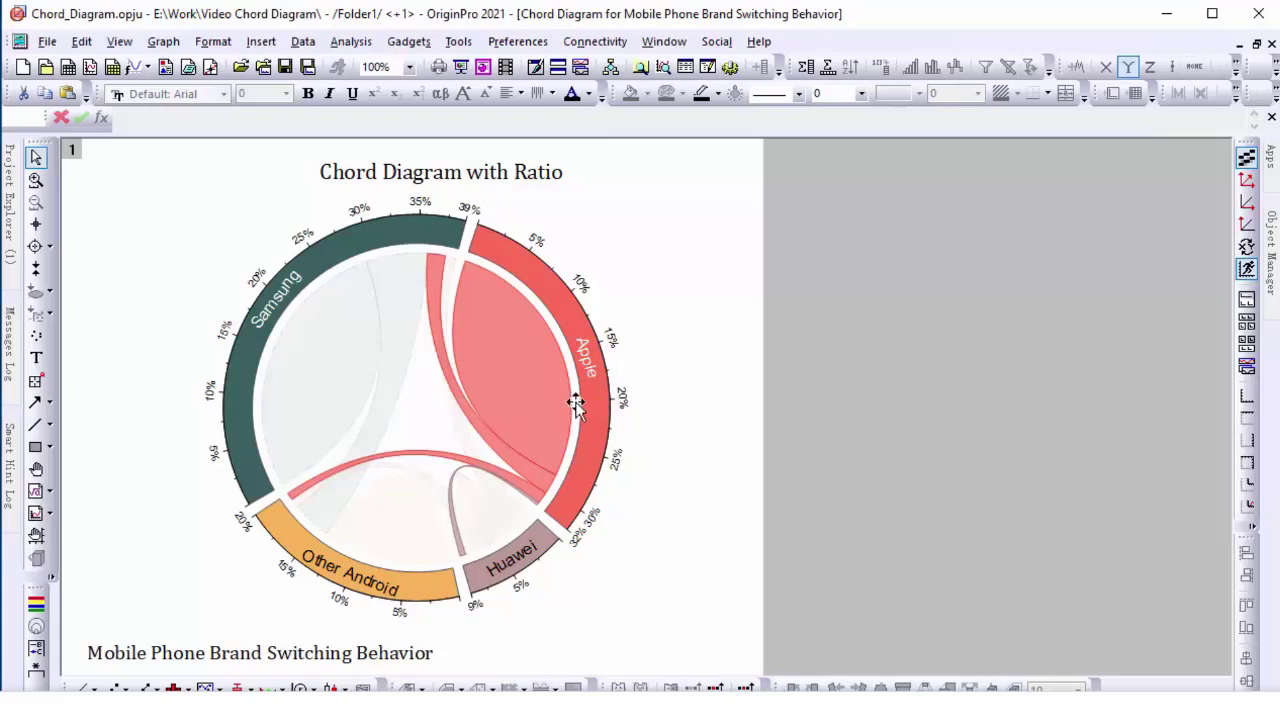
pyautogui.moveTo(601, 418)
pyautogui.click(767, 270)
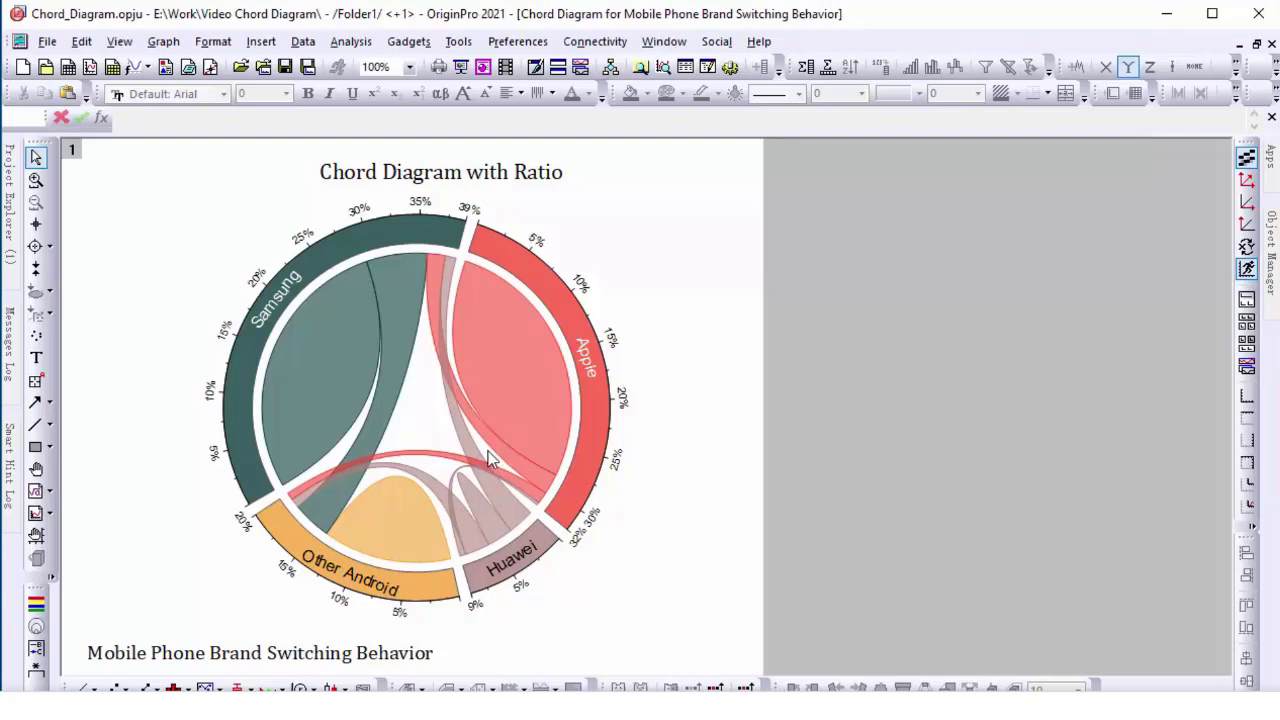
pyautogui.moveTo(464, 440)
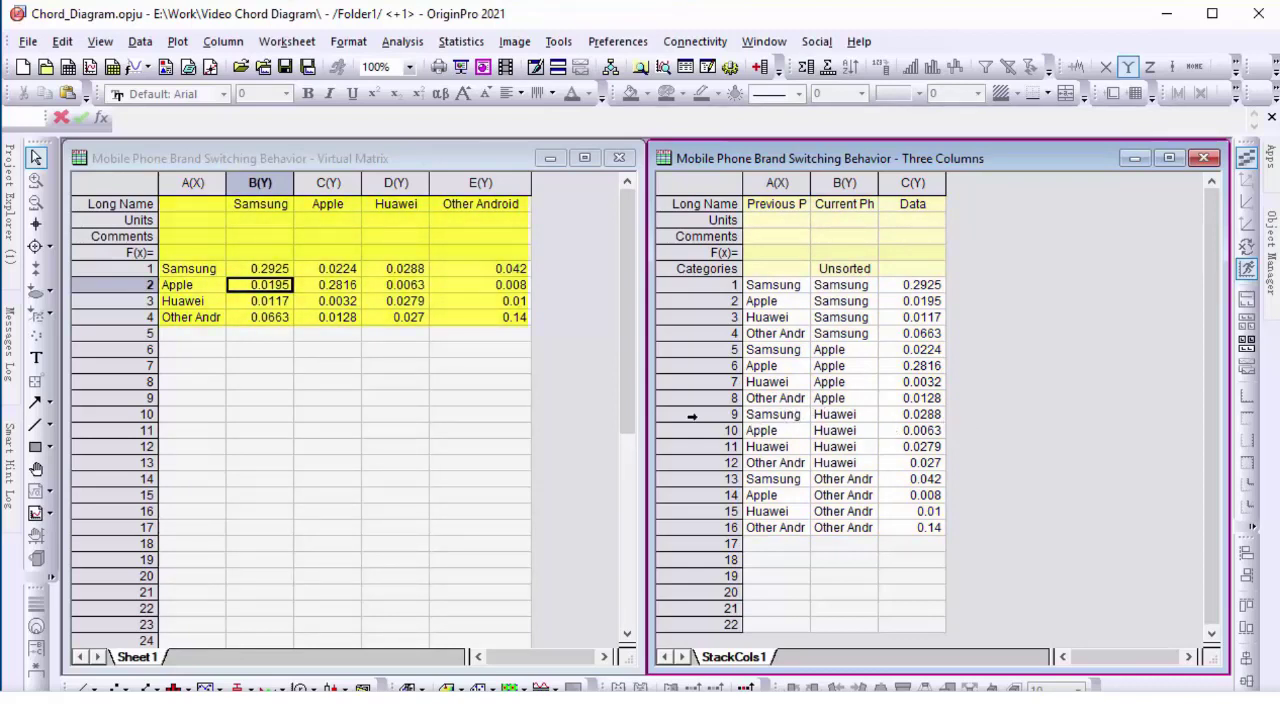
# - Compare the Samsung-to-Apple value 0.0224 in virtual matrix cell C1 with three-column cell C5
pyautogui.click(338, 269)
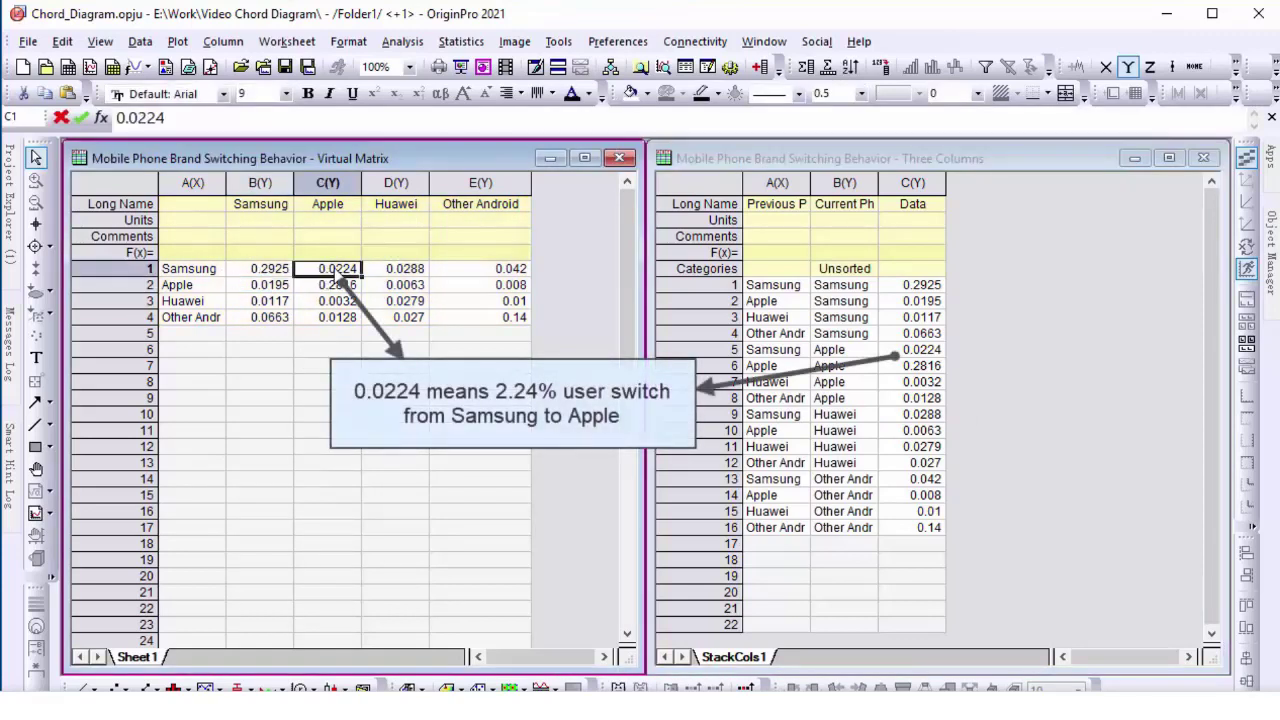
pyautogui.click(930, 355)
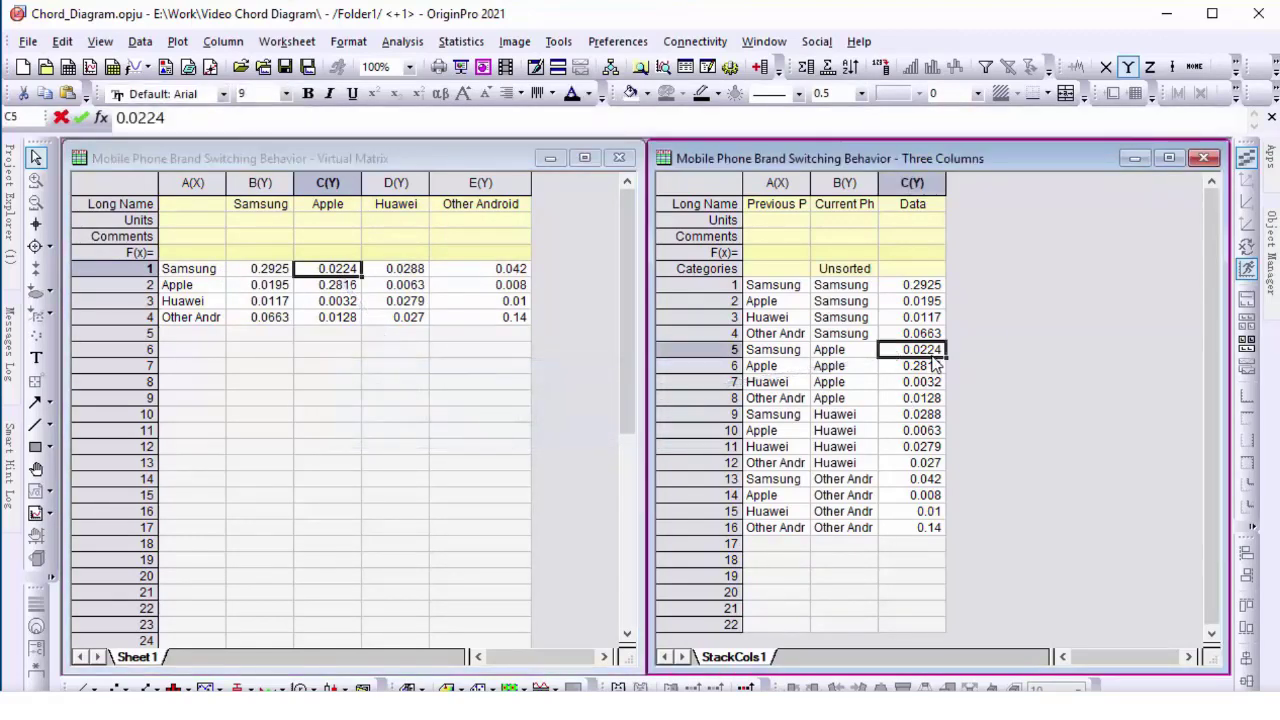
pyautogui.click(1074, 414)
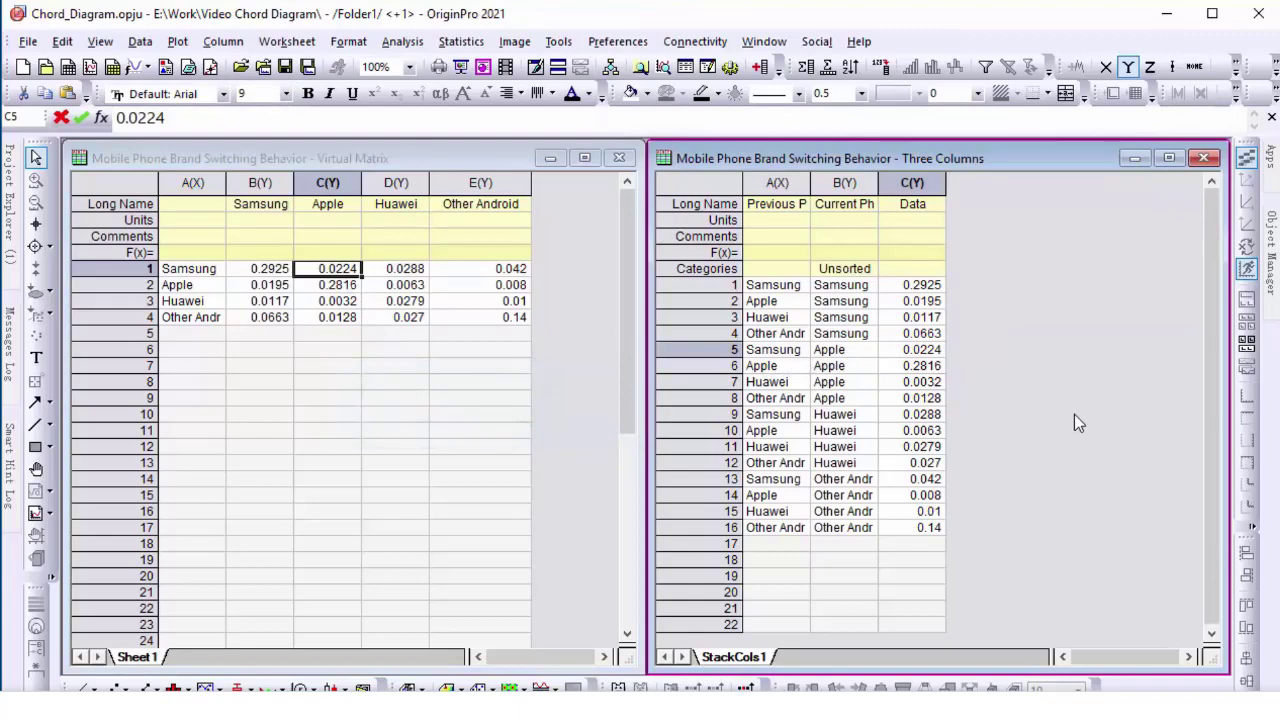
# - Plot the whole Virtual Matrix sheet as a chord diagram, Graph2, and maximize it
pyautogui.click(145, 181)
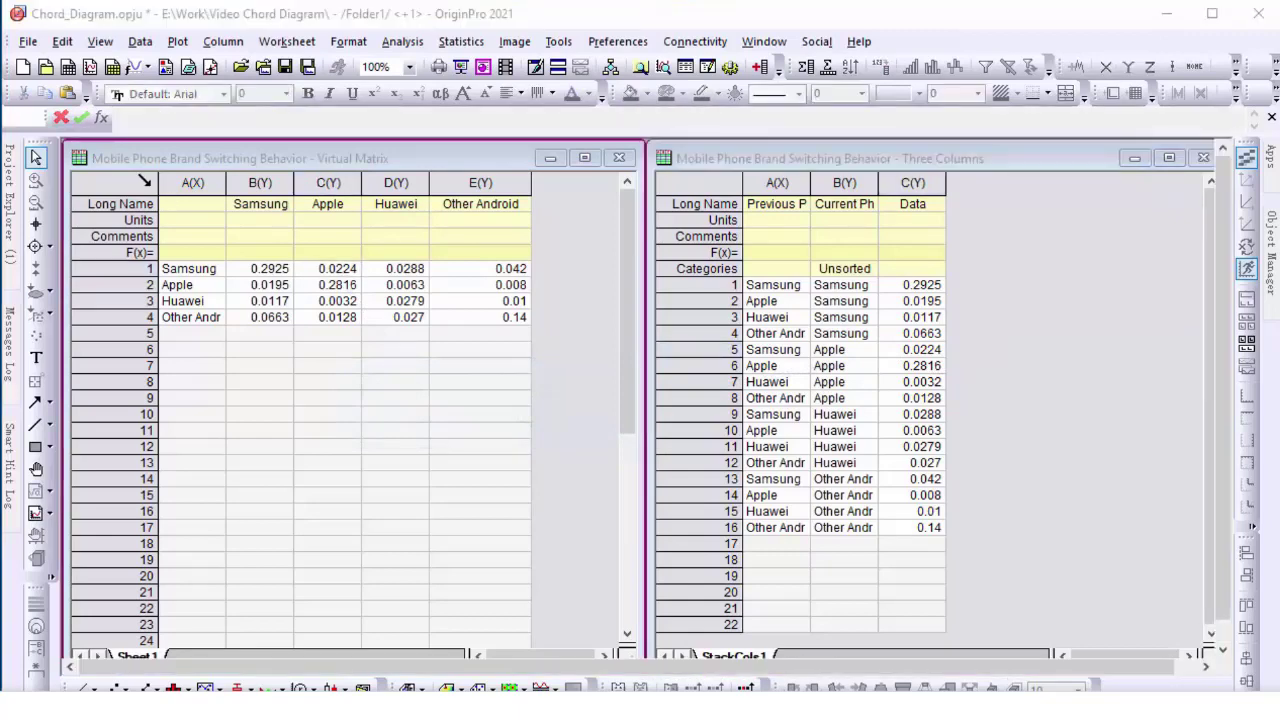
pyautogui.click(145, 181)
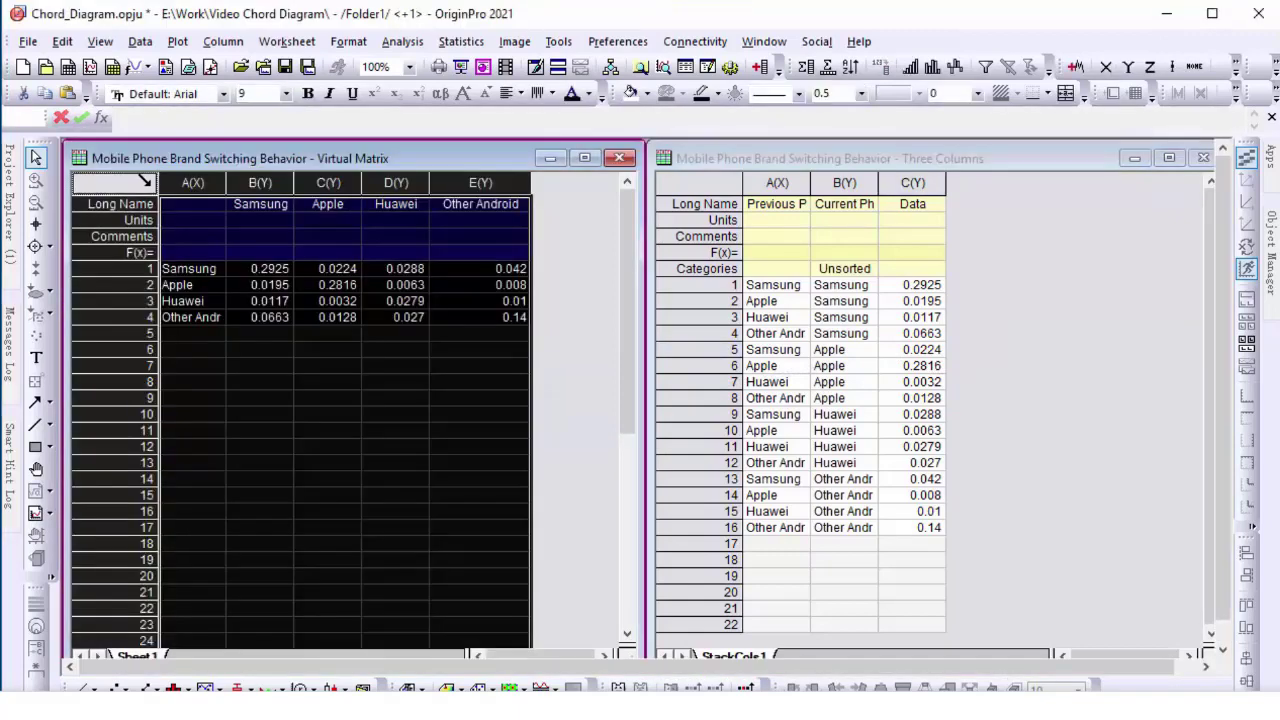
pyautogui.click(176, 44)
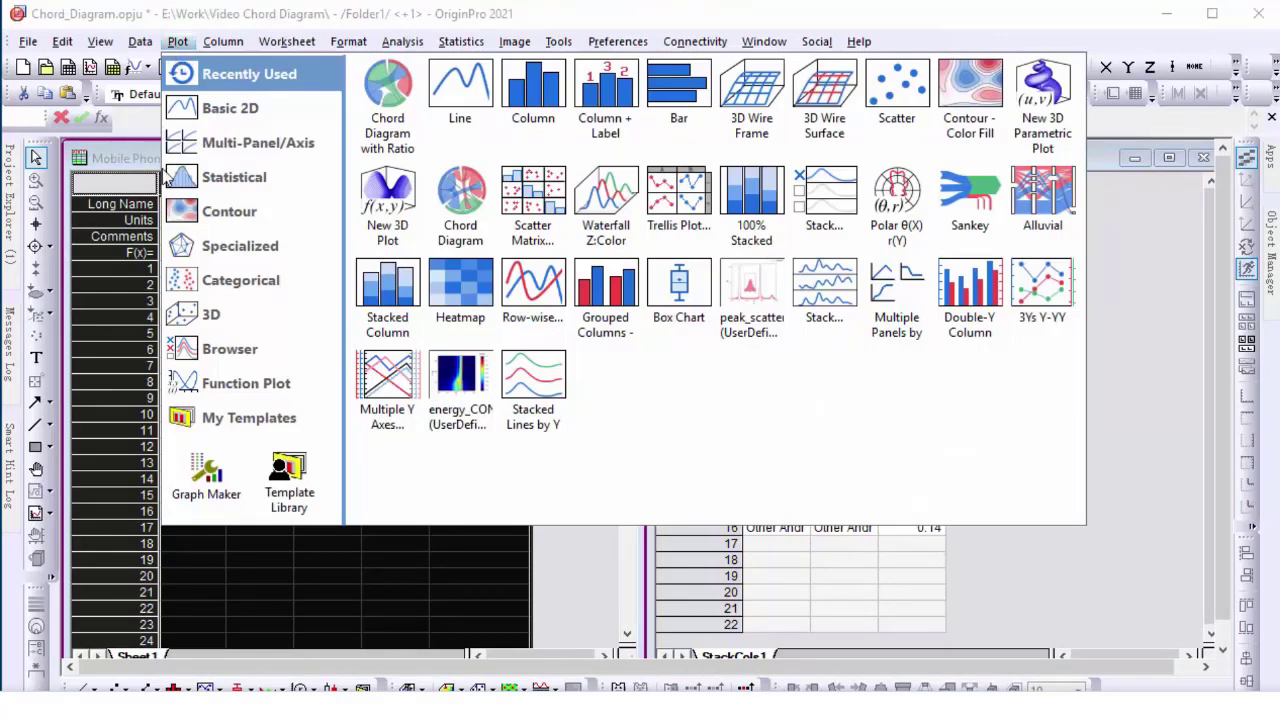
pyautogui.moveTo(210, 288)
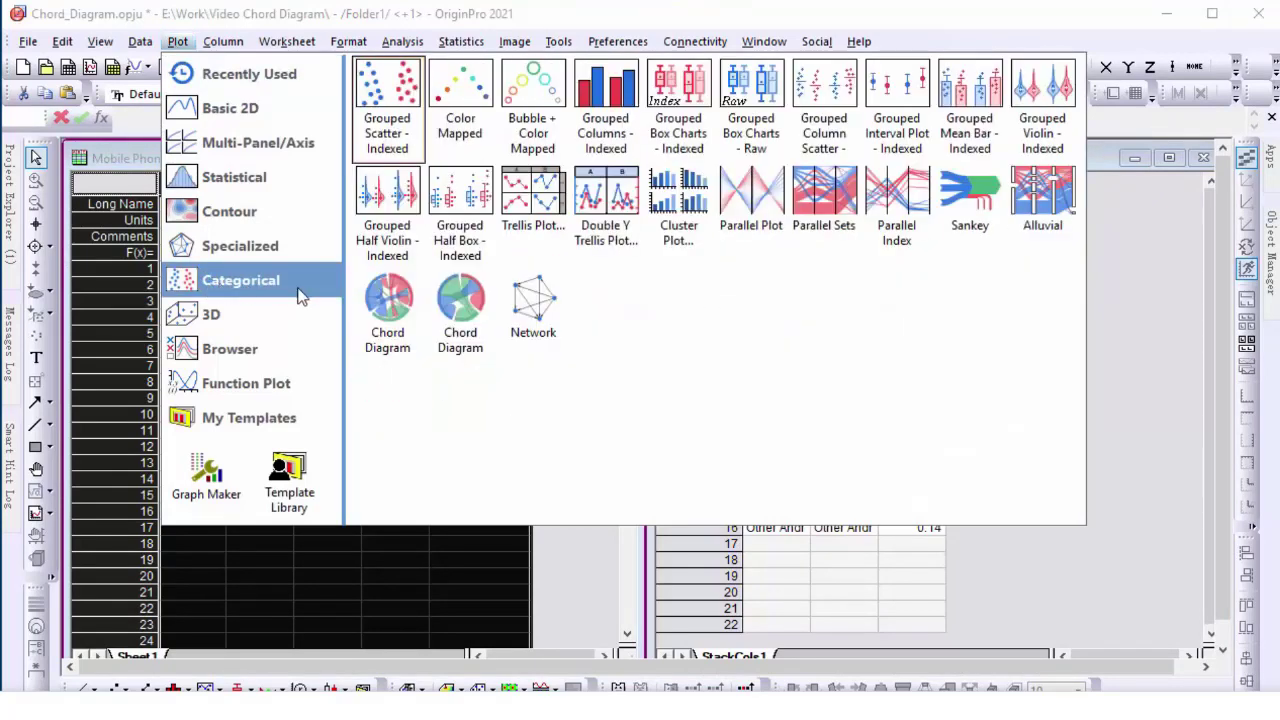
pyautogui.click(468, 314)
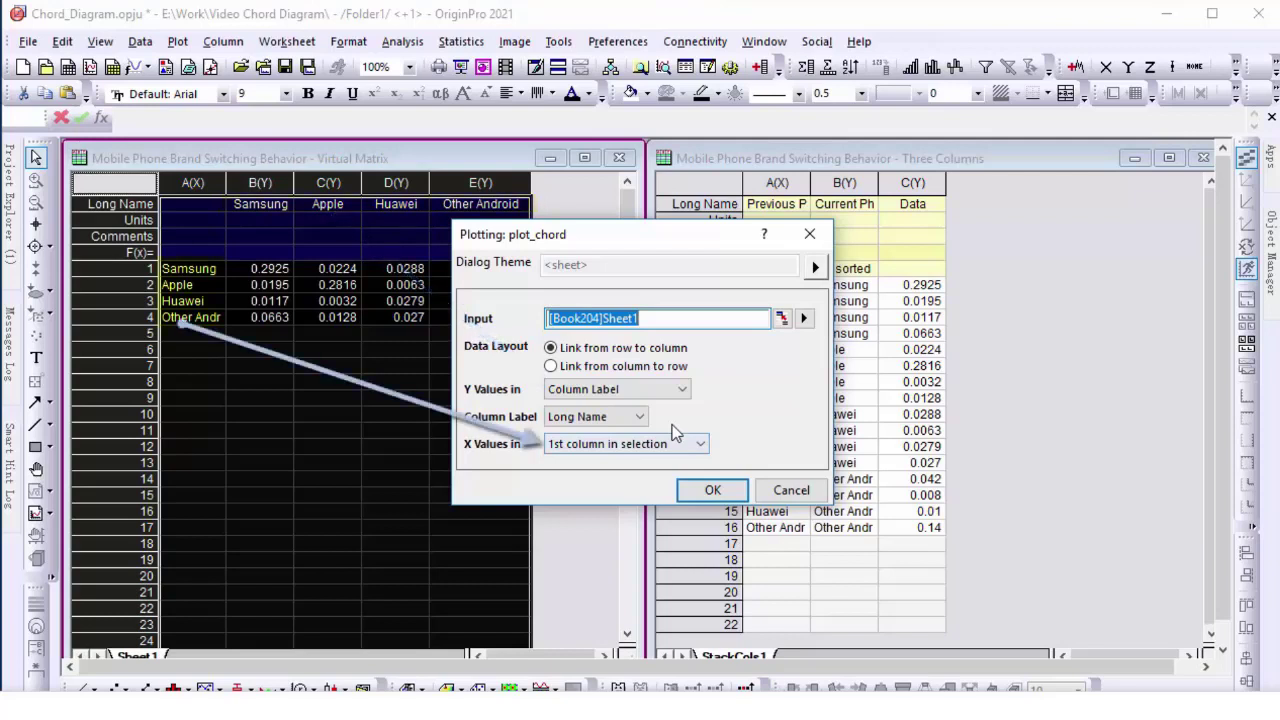
pyautogui.click(701, 495)
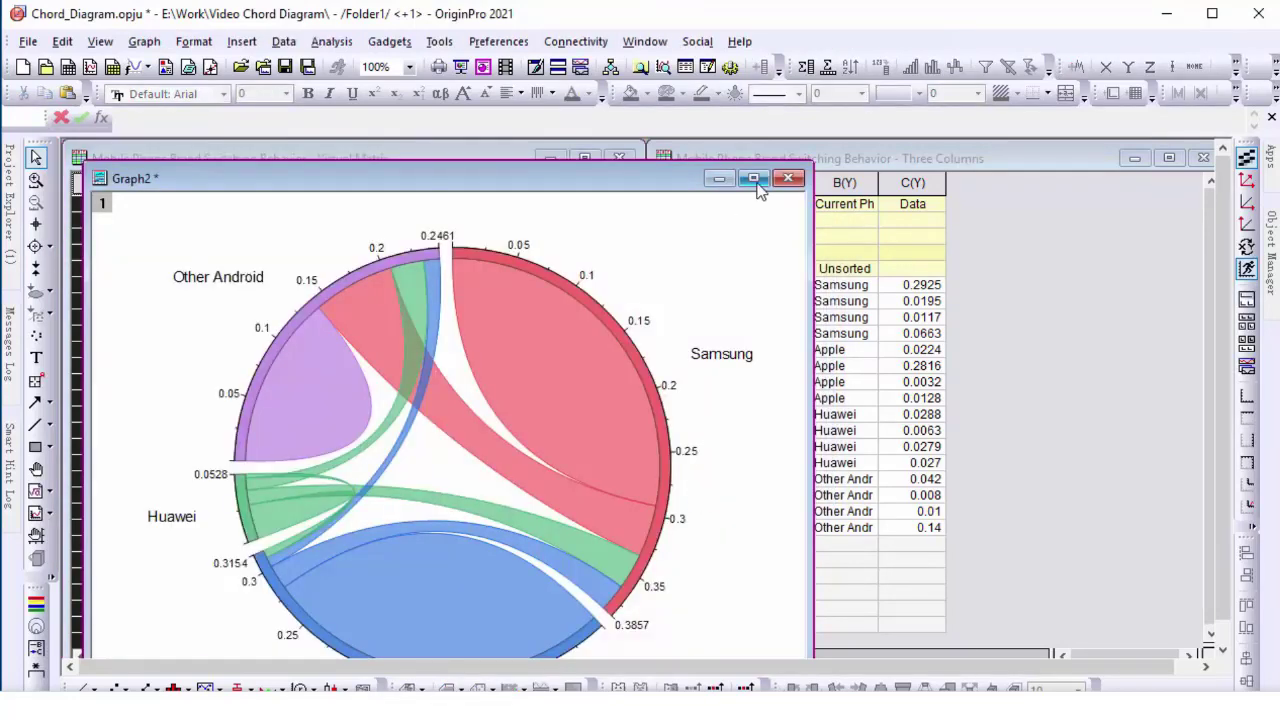
pyautogui.click(753, 178)
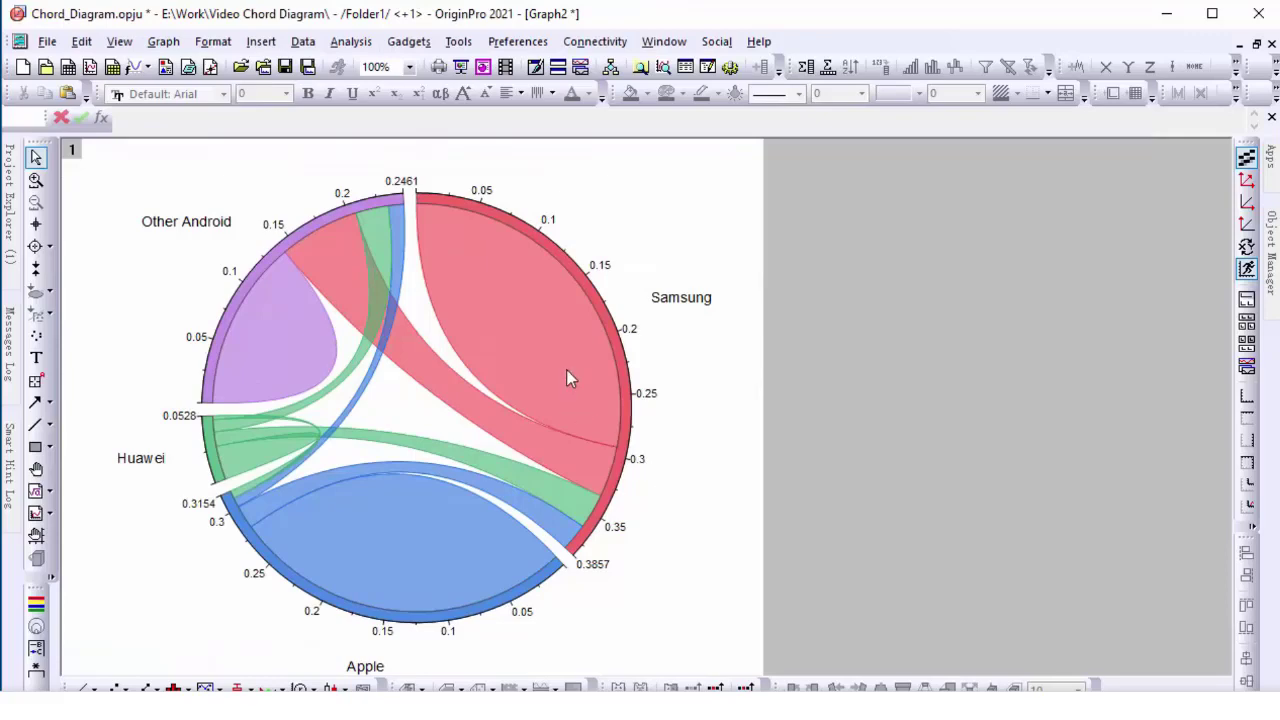
# - Switch the chord plot's ratio layout to Post Mode
pyautogui.doubleClick(536, 360)
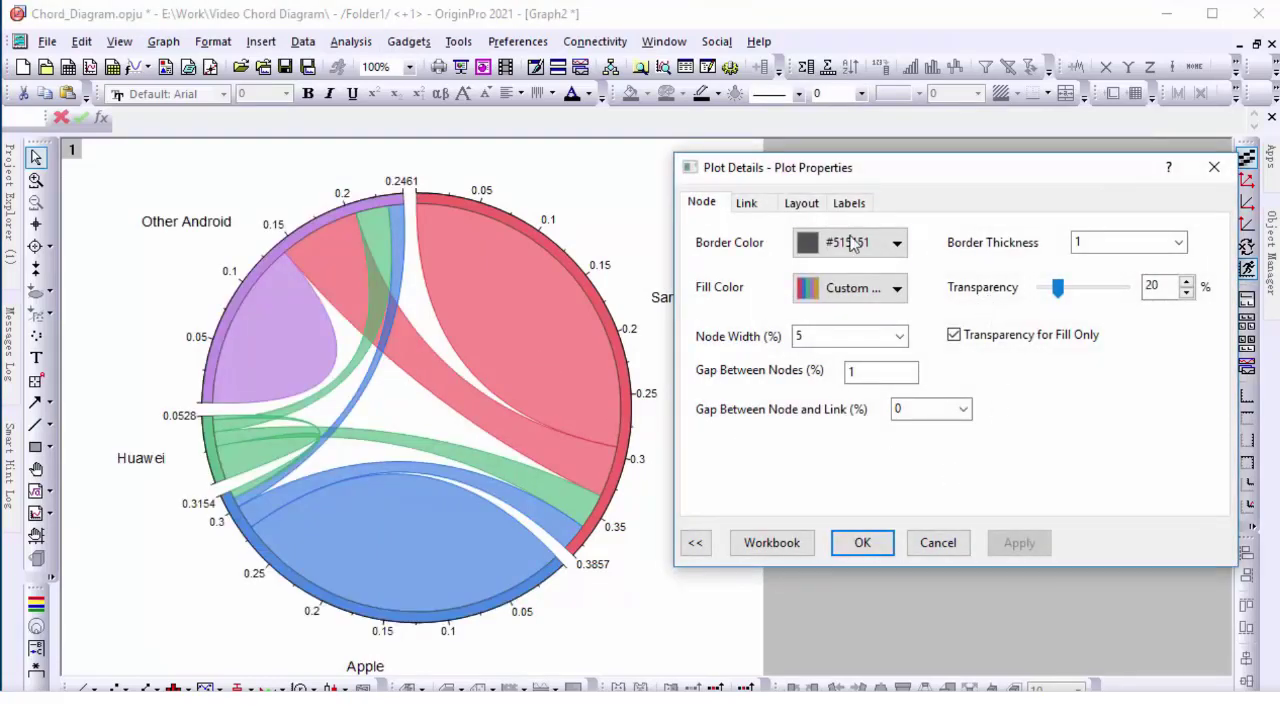
pyautogui.click(812, 204)
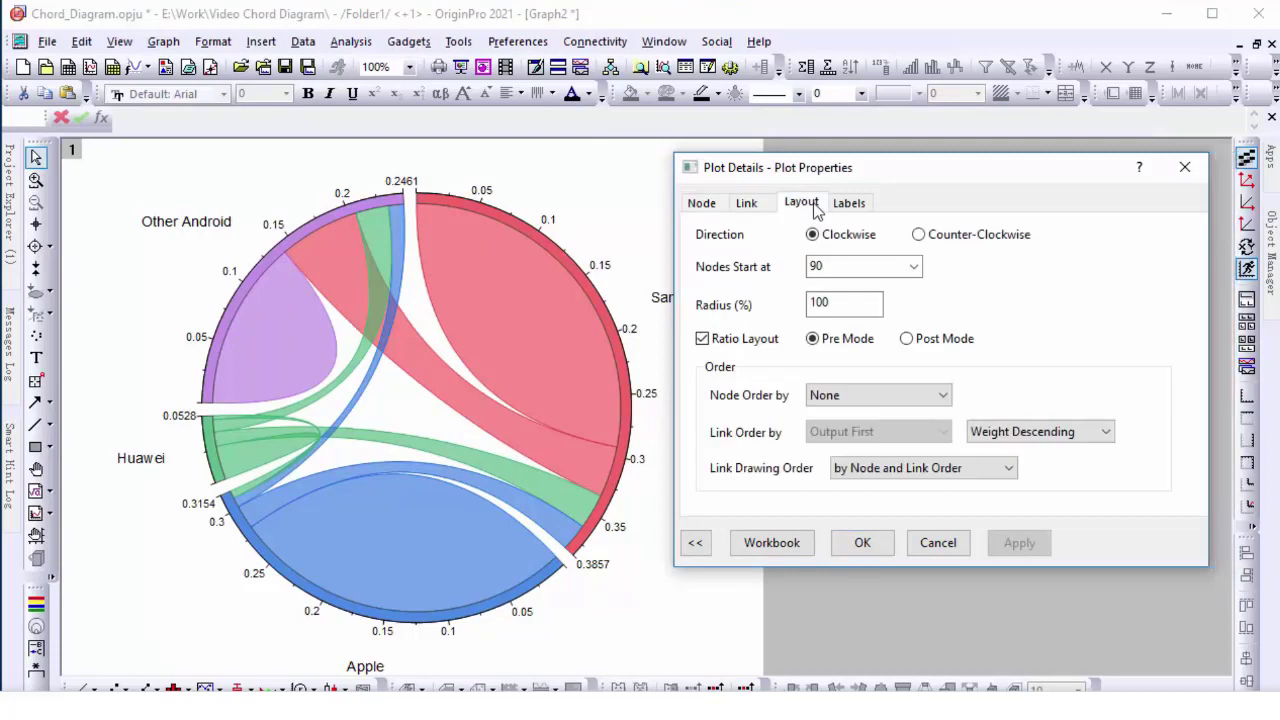
pyautogui.click(970, 344)
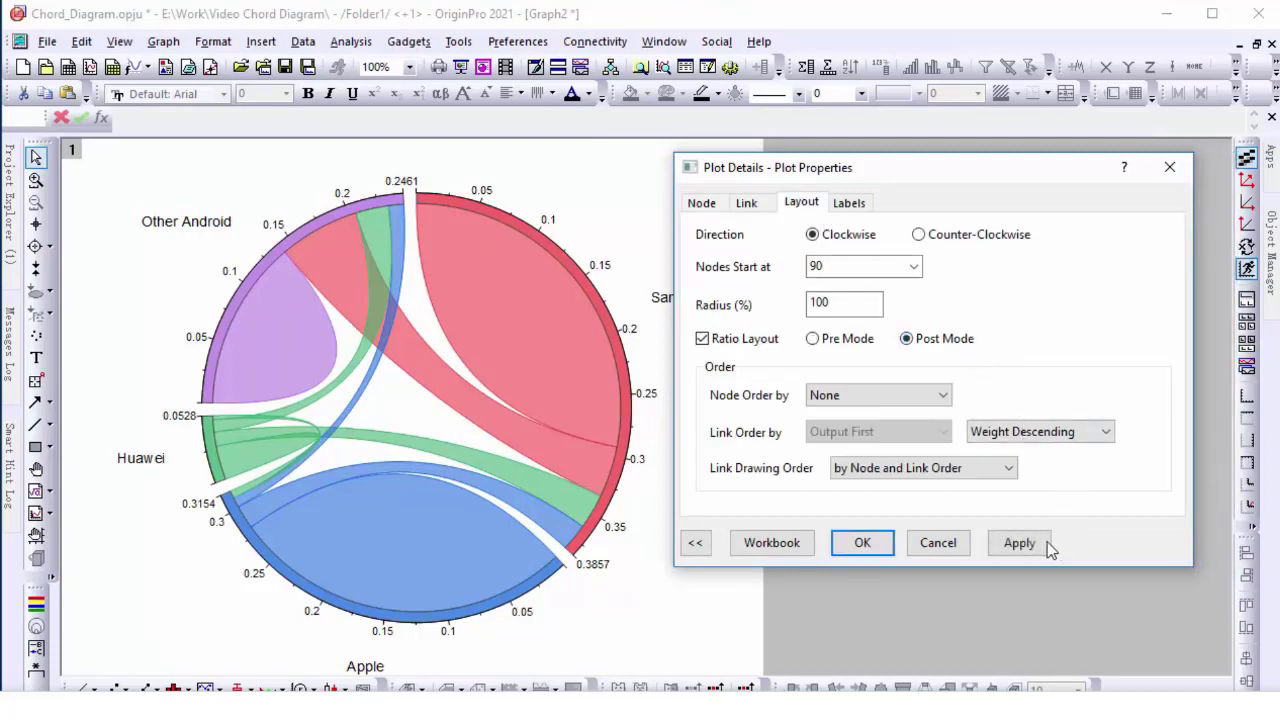
pyautogui.click(1035, 543)
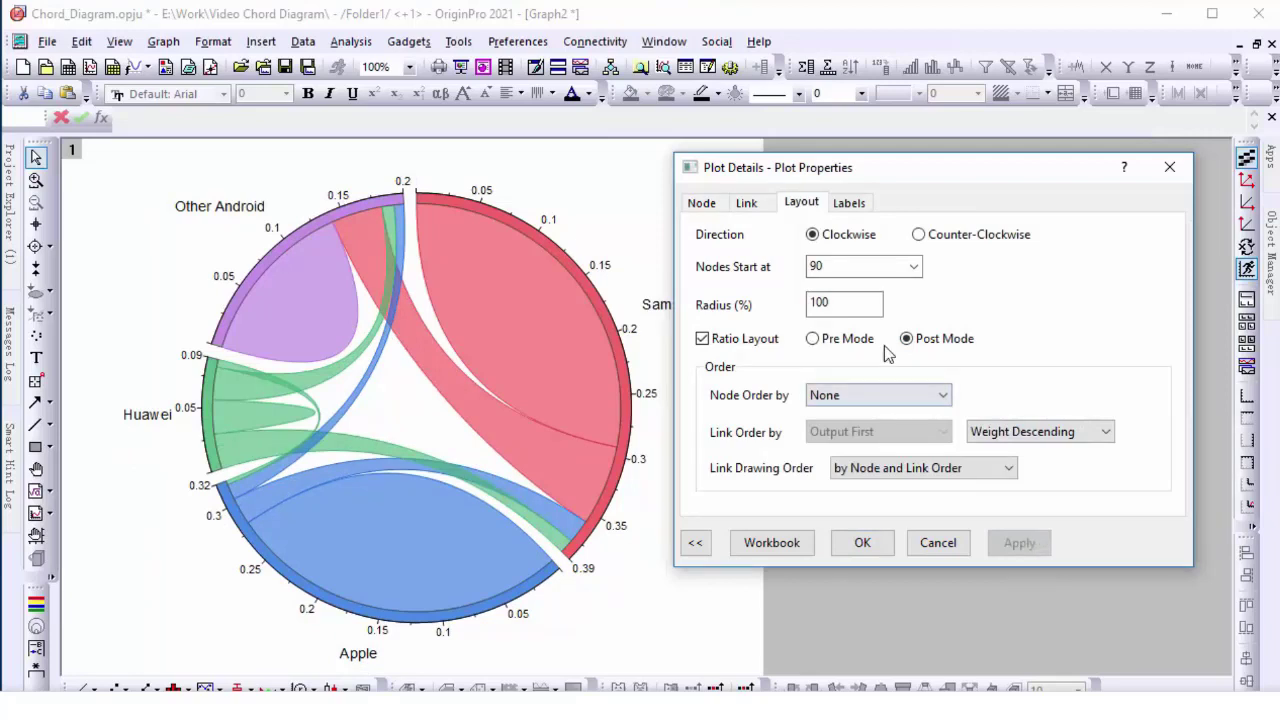
# - Set Node Width to 15 and Gap Between Node and Link to 4
pyautogui.click(704, 206)
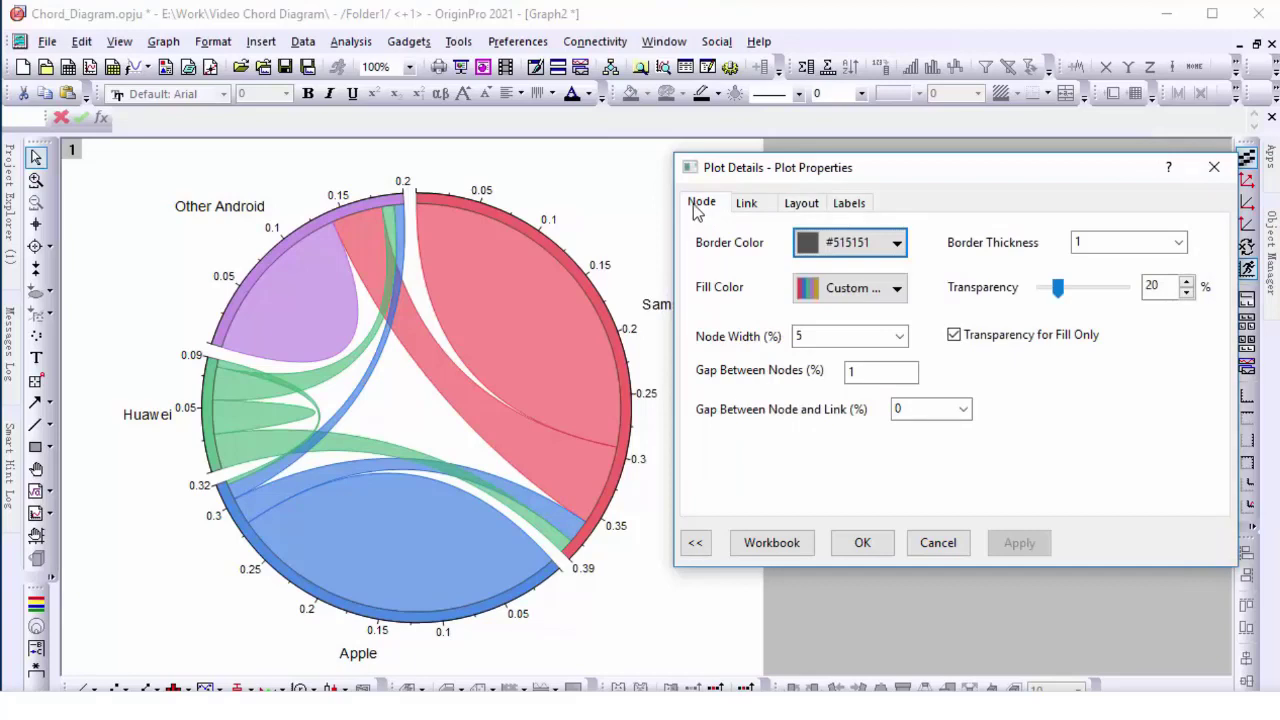
pyautogui.doubleClick(837, 338)
pyautogui.write('15')
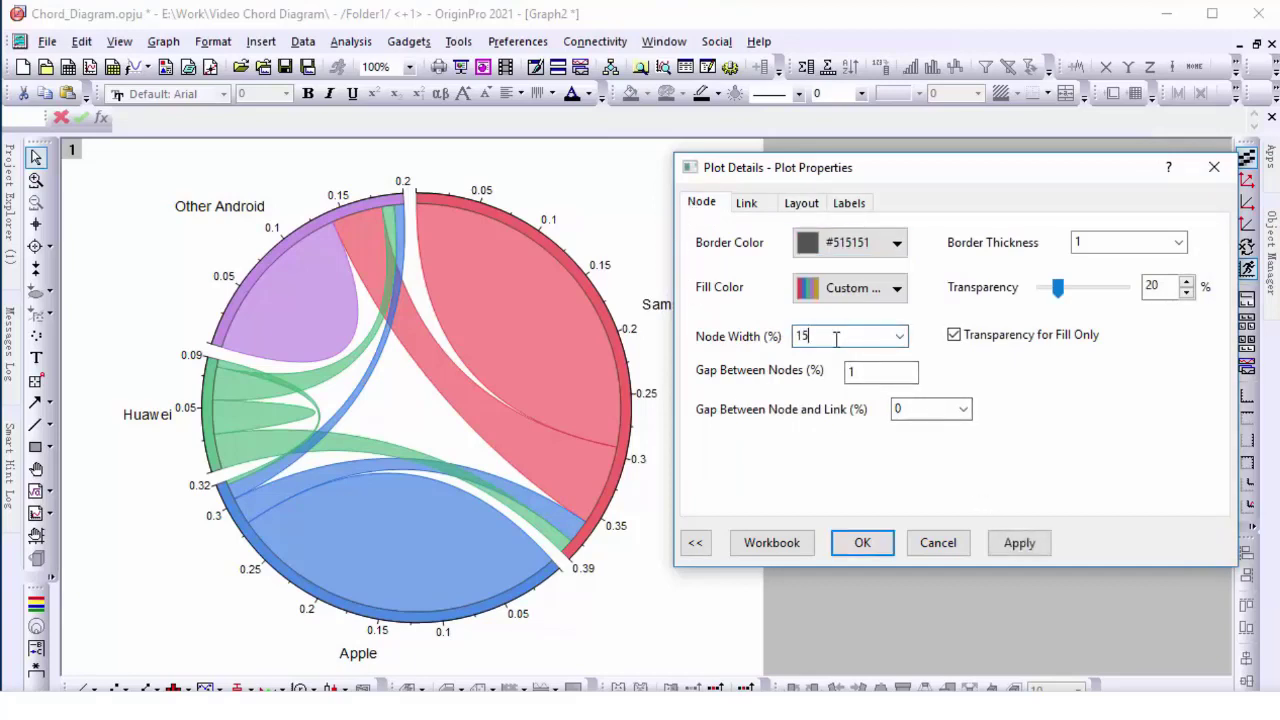
pyautogui.doubleClick(937, 410)
pyautogui.write('4')
pyautogui.click(1019, 543)
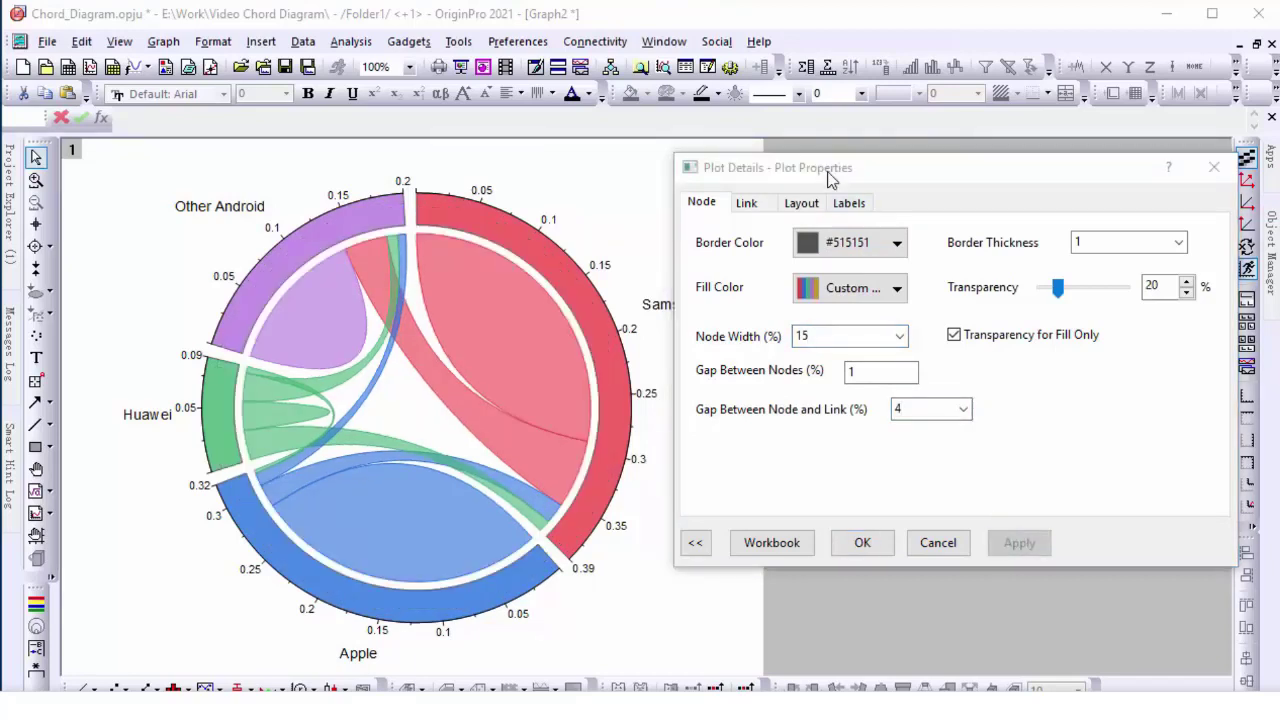
# - Place brand titles inside the nodes, coloured Auto and rotated to follow the node arc
pyautogui.click(849, 203)
pyautogui.click(870, 280)
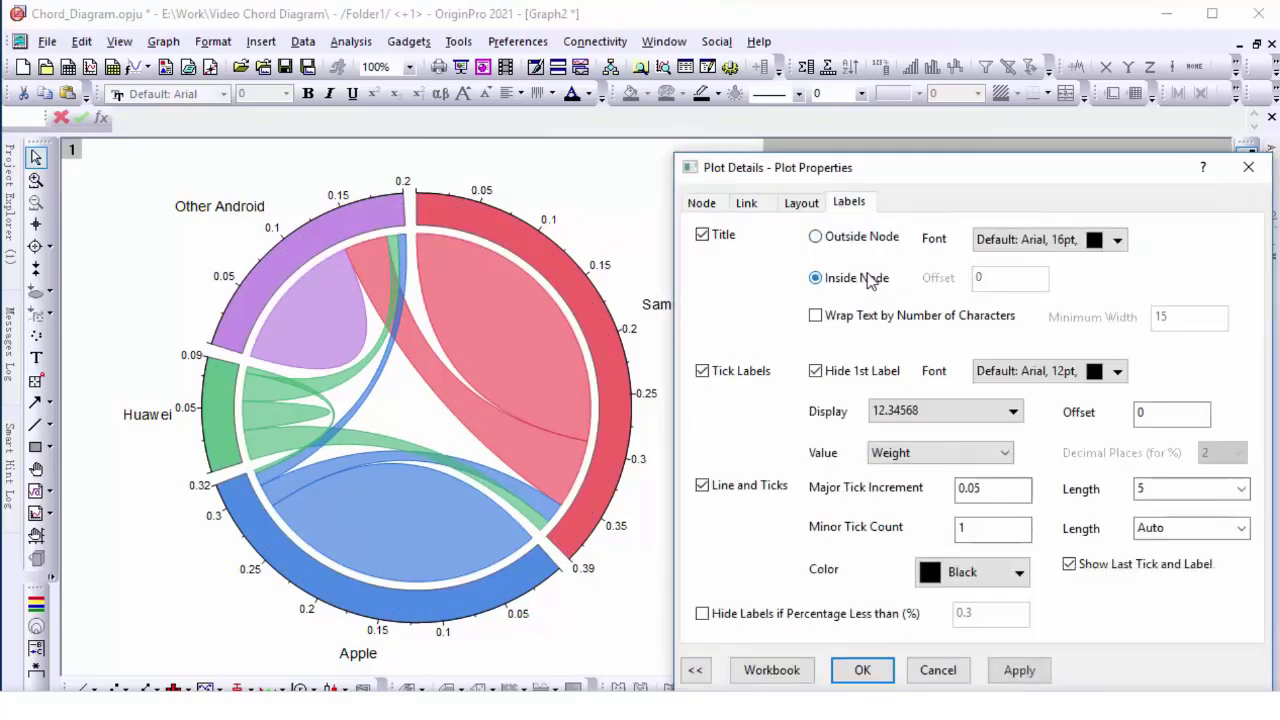
pyautogui.click(1019, 670)
pyautogui.click(1078, 240)
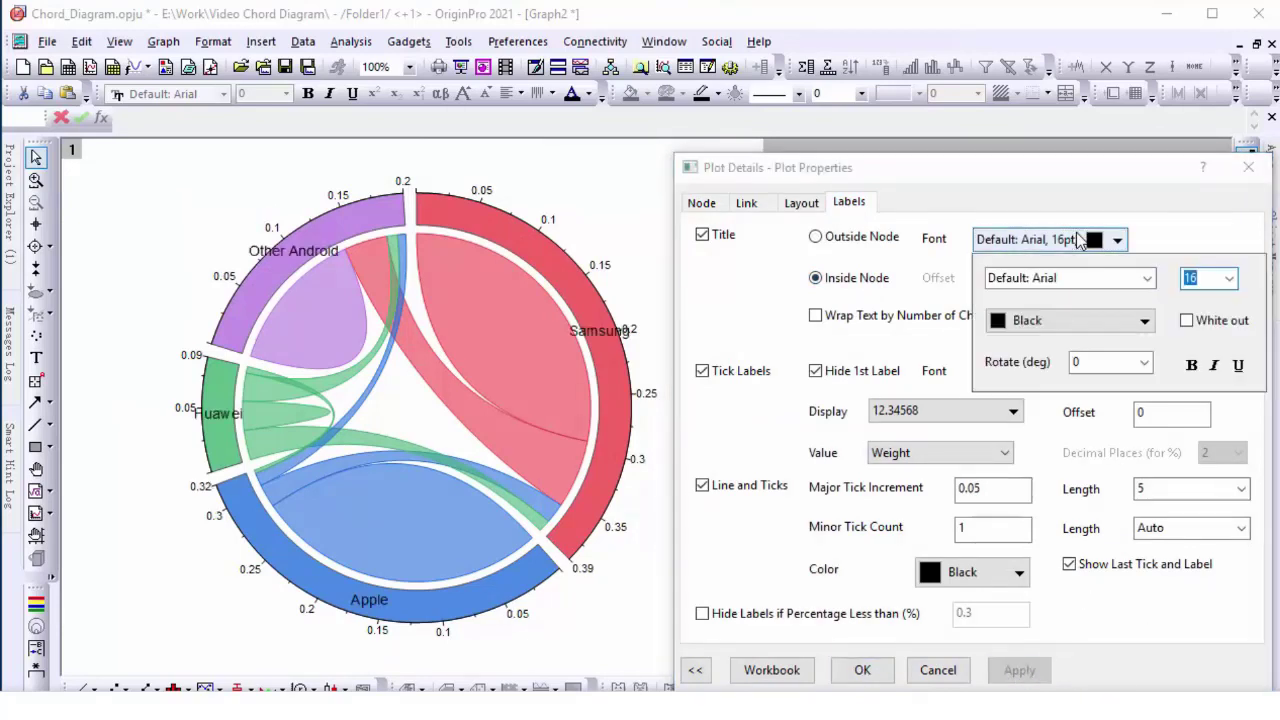
pyautogui.click(1143, 320)
pyautogui.click(1040, 346)
pyautogui.click(1143, 364)
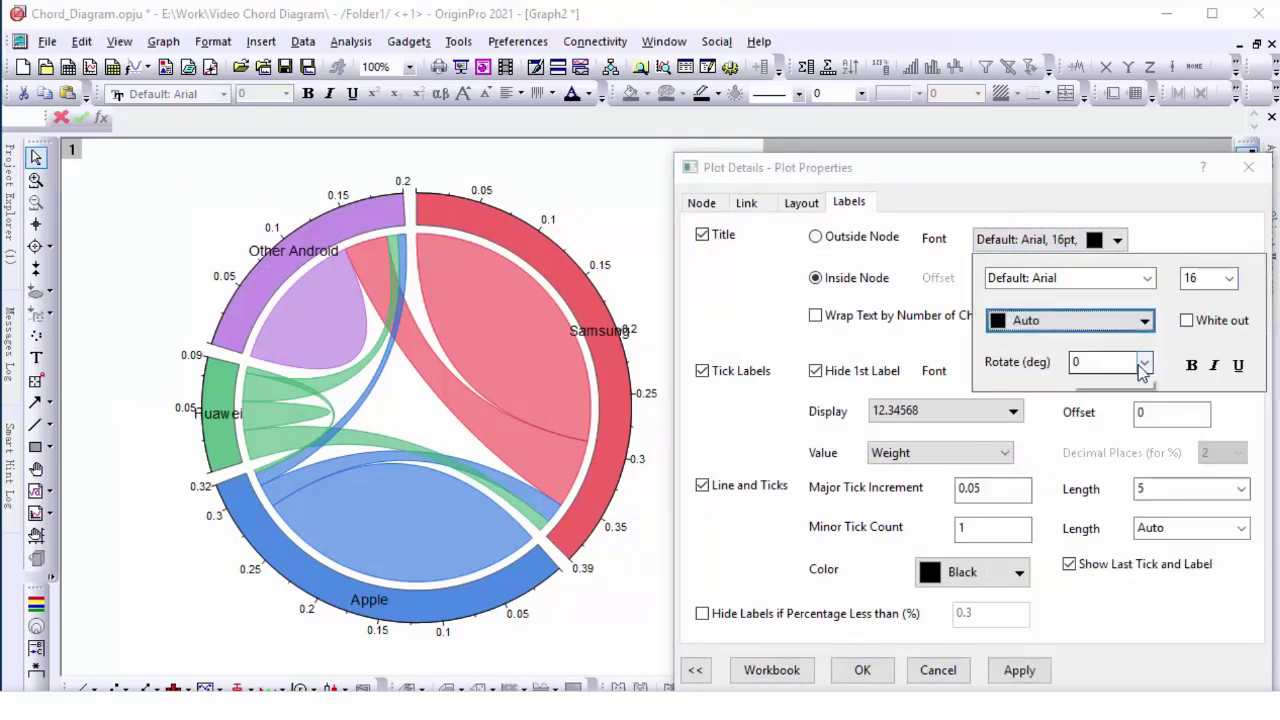
pyautogui.click(1100, 518)
pyautogui.click(1019, 670)
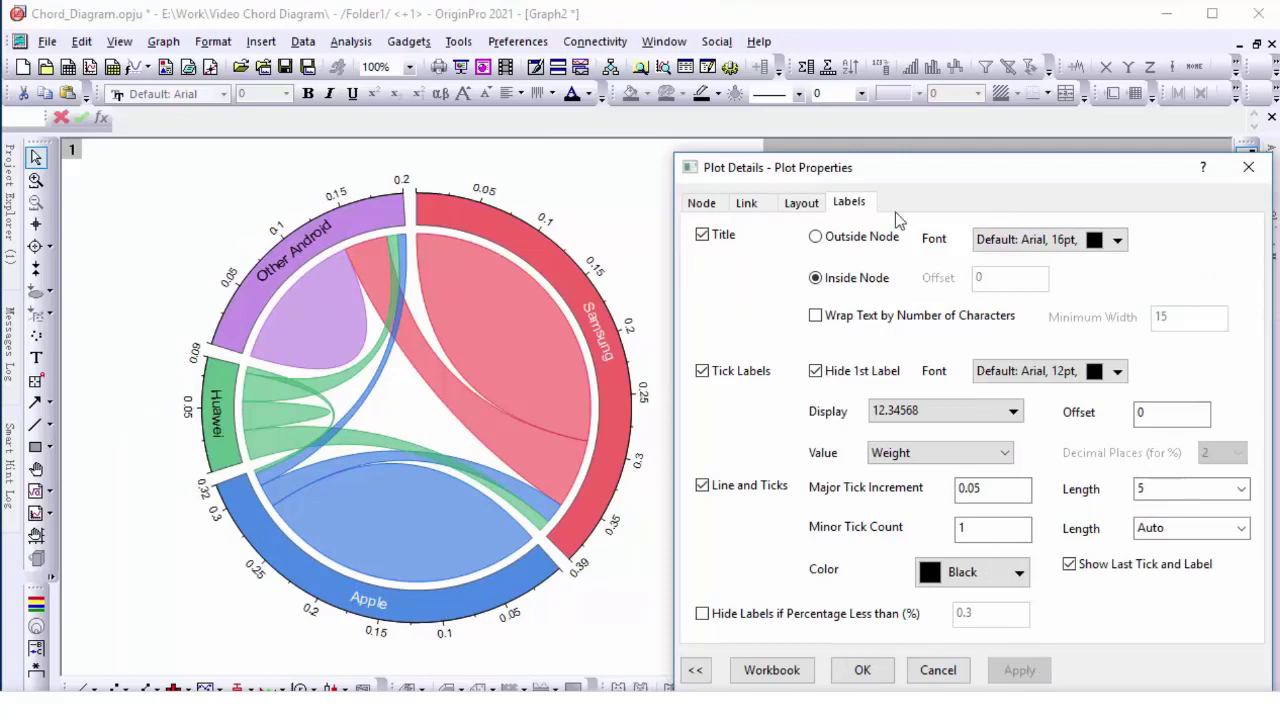
# - Format the arc tick labels as #.##% showing Percentage values
pyautogui.click(1014, 413)
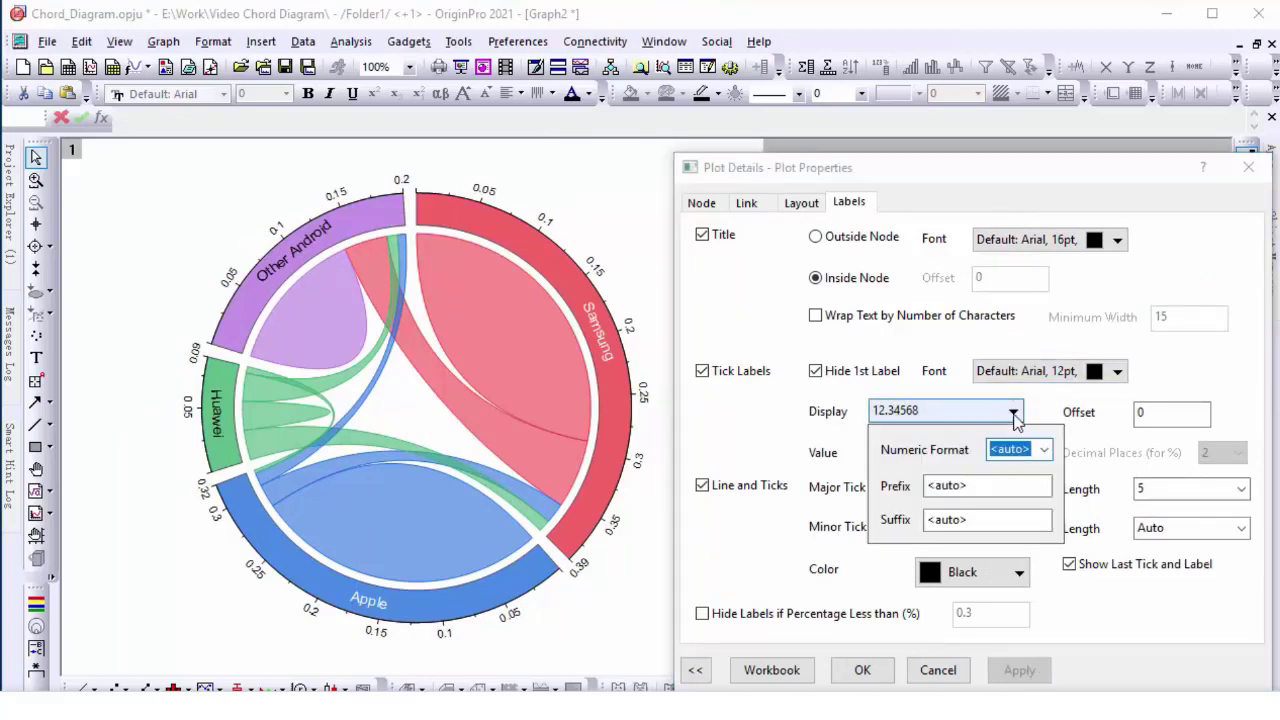
pyautogui.write('#.##')
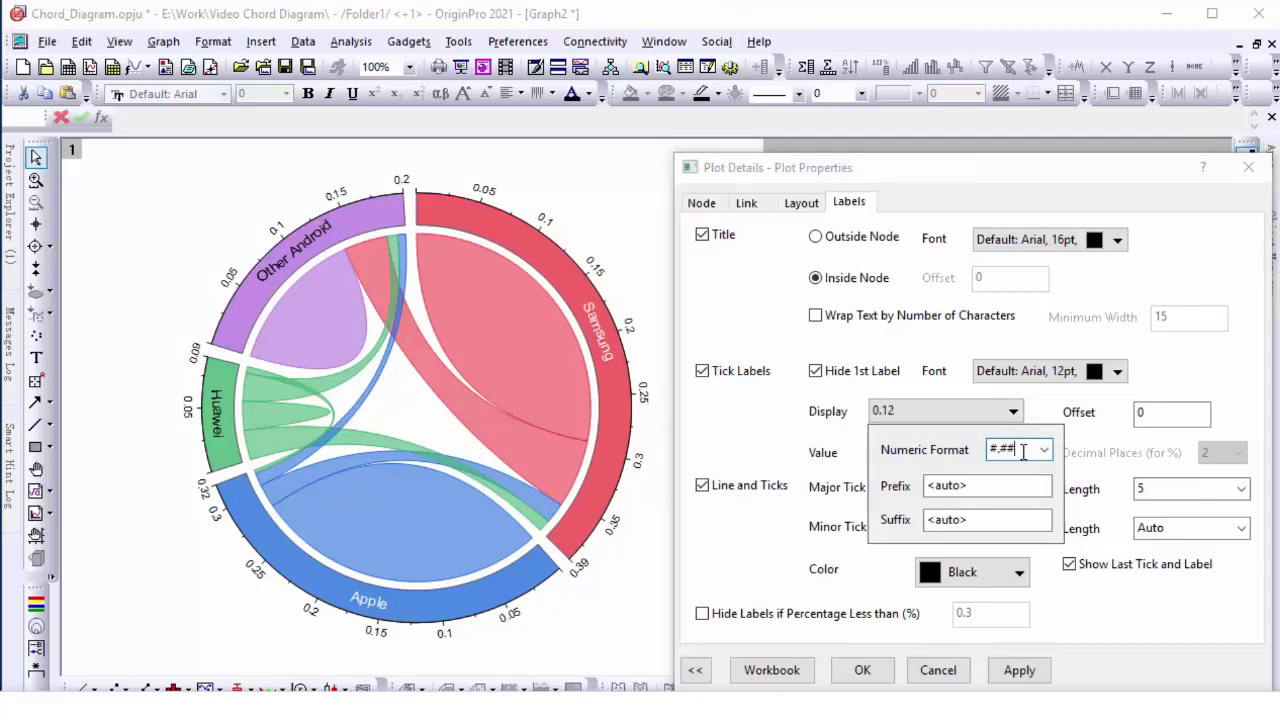
pyautogui.write('%')
pyautogui.click(1116, 607)
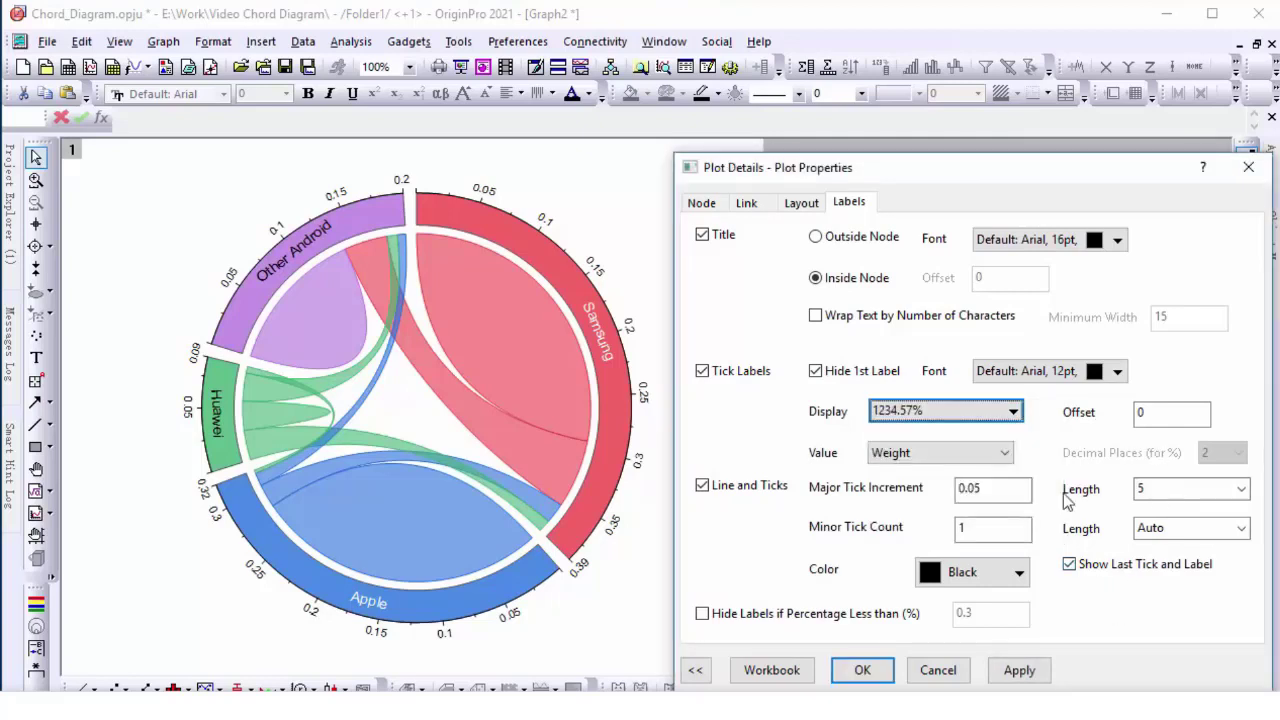
pyautogui.click(995, 456)
pyautogui.click(990, 489)
pyautogui.click(1019, 670)
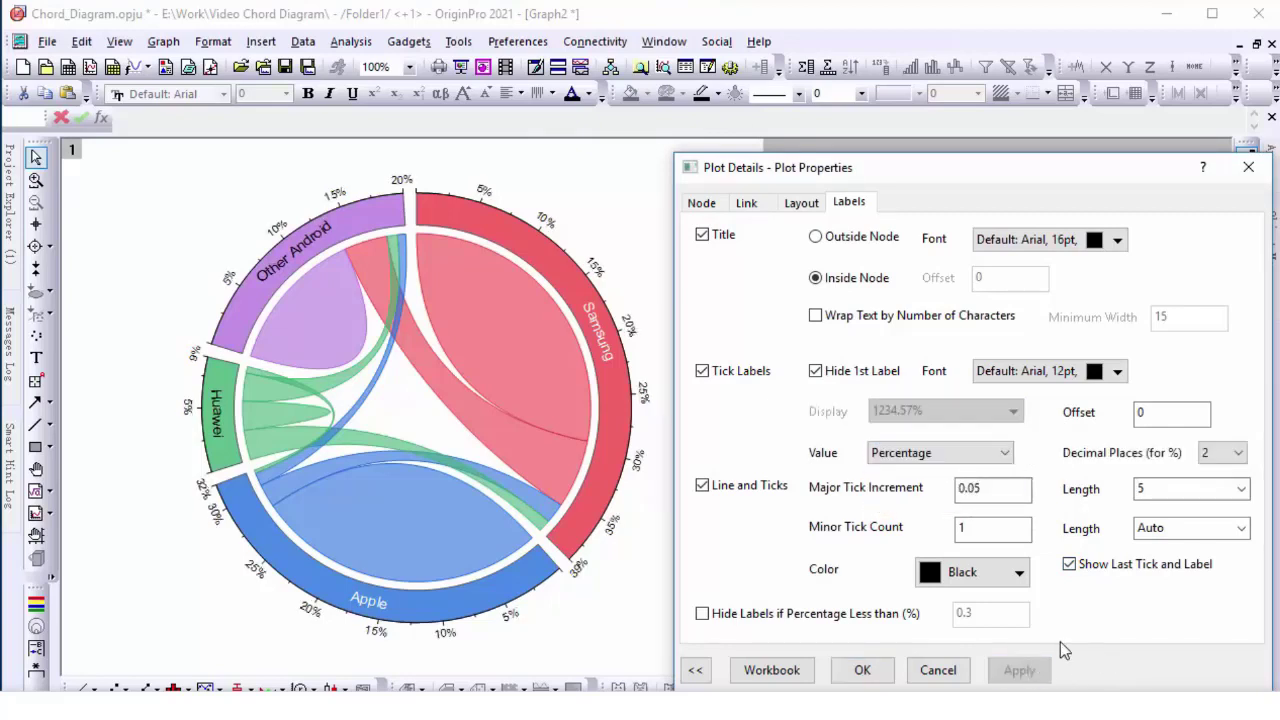
# - Rotate the diagram so nodes start at 220
pyautogui.click(800, 203)
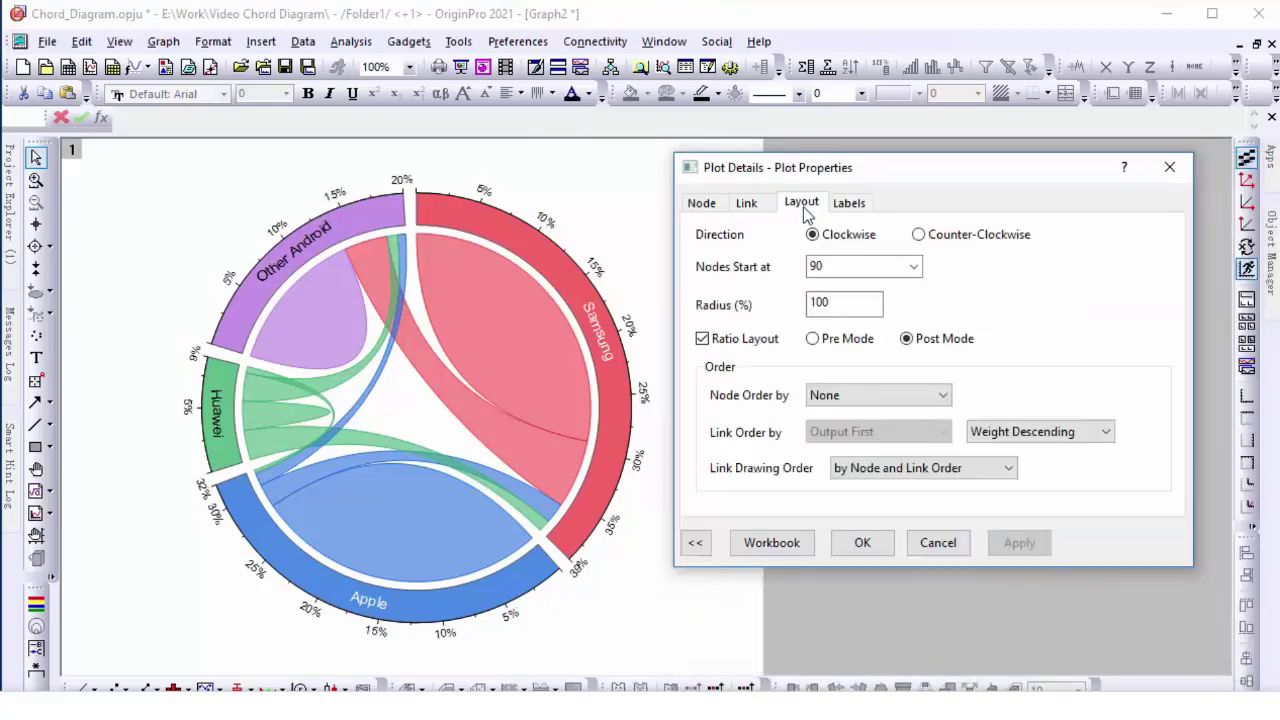
pyautogui.doubleClick(816, 266)
pyautogui.write('220')
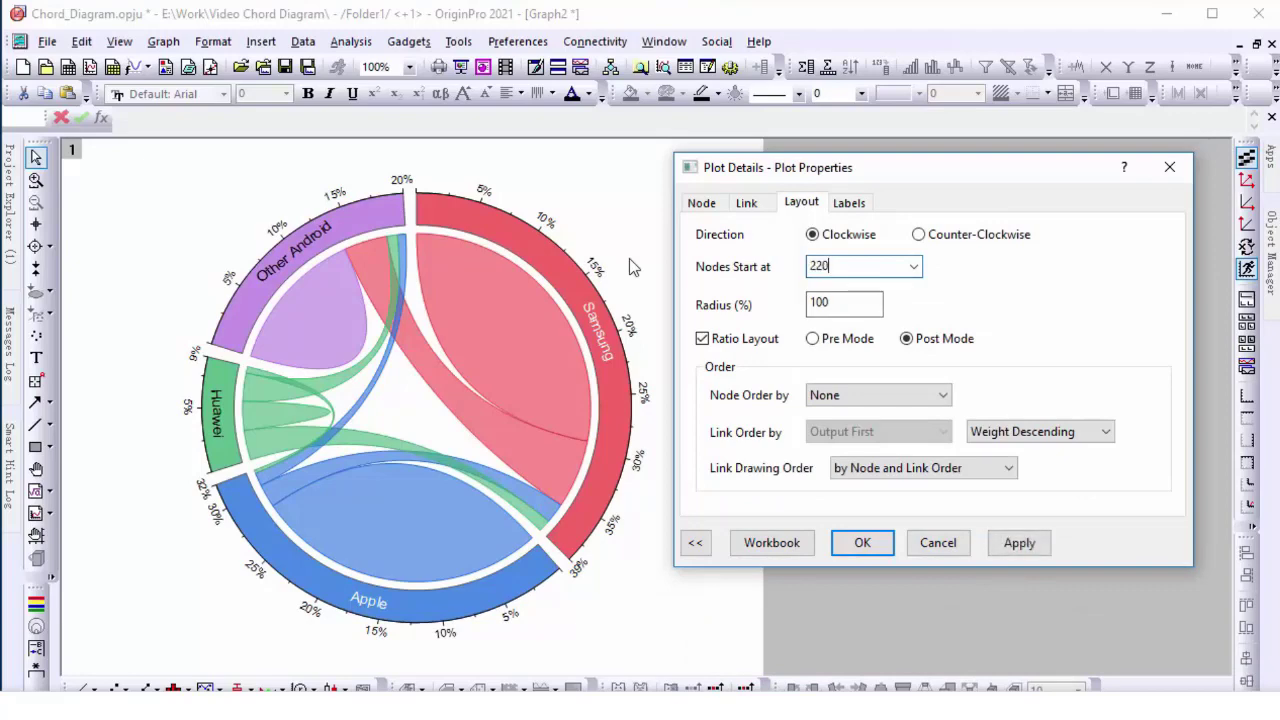
pyautogui.click(1020, 545)
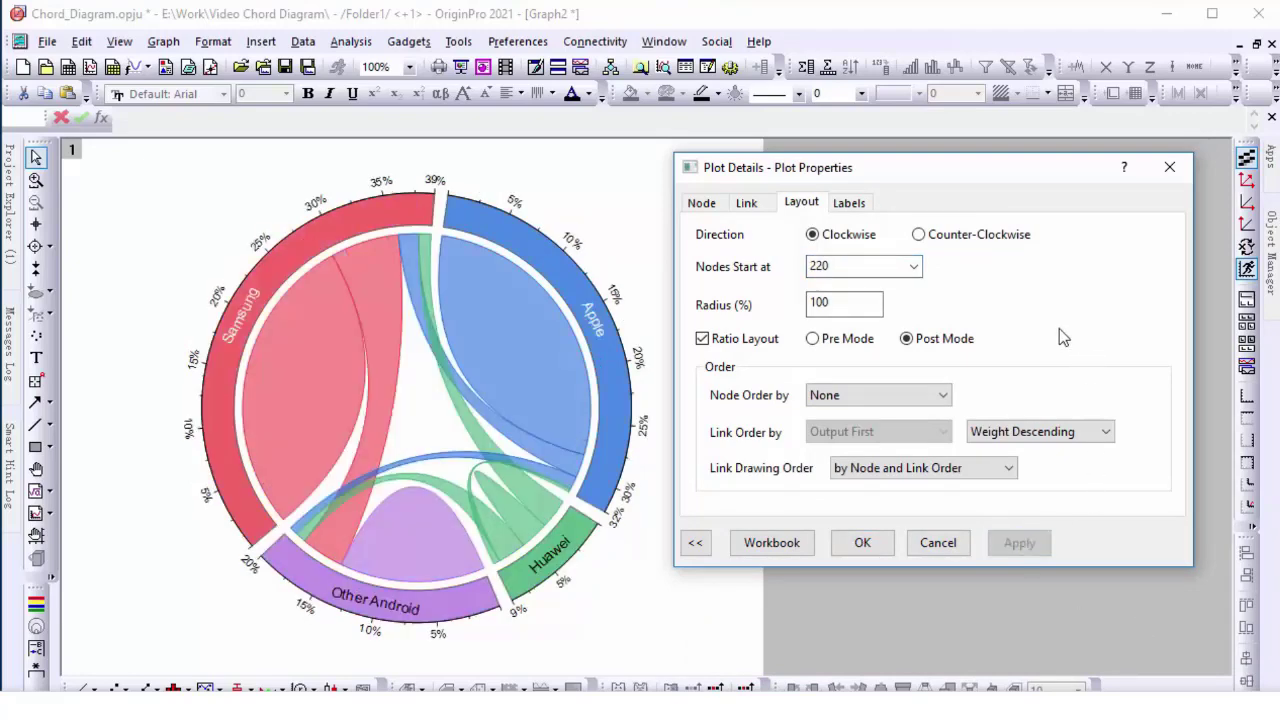
# - Recolour the nodes with a teal, red, orange and mauve palette and close Plot Details
pyautogui.click(747, 205)
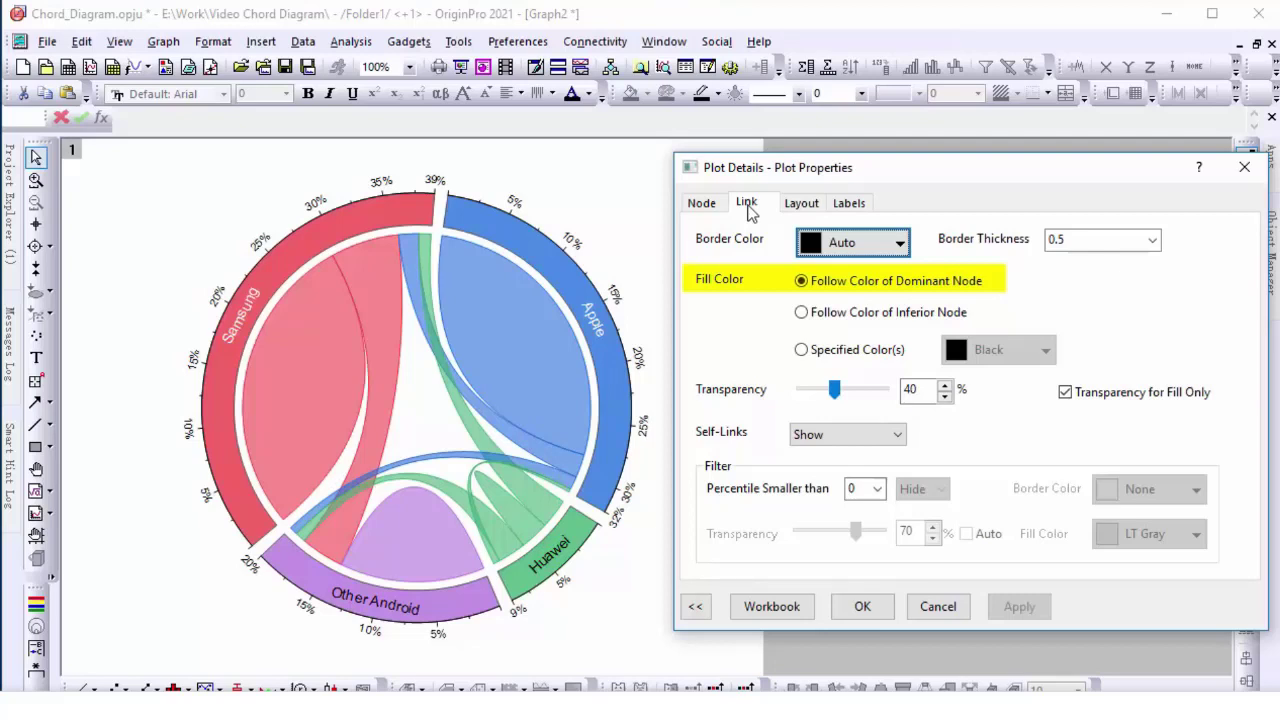
pyautogui.click(692, 208)
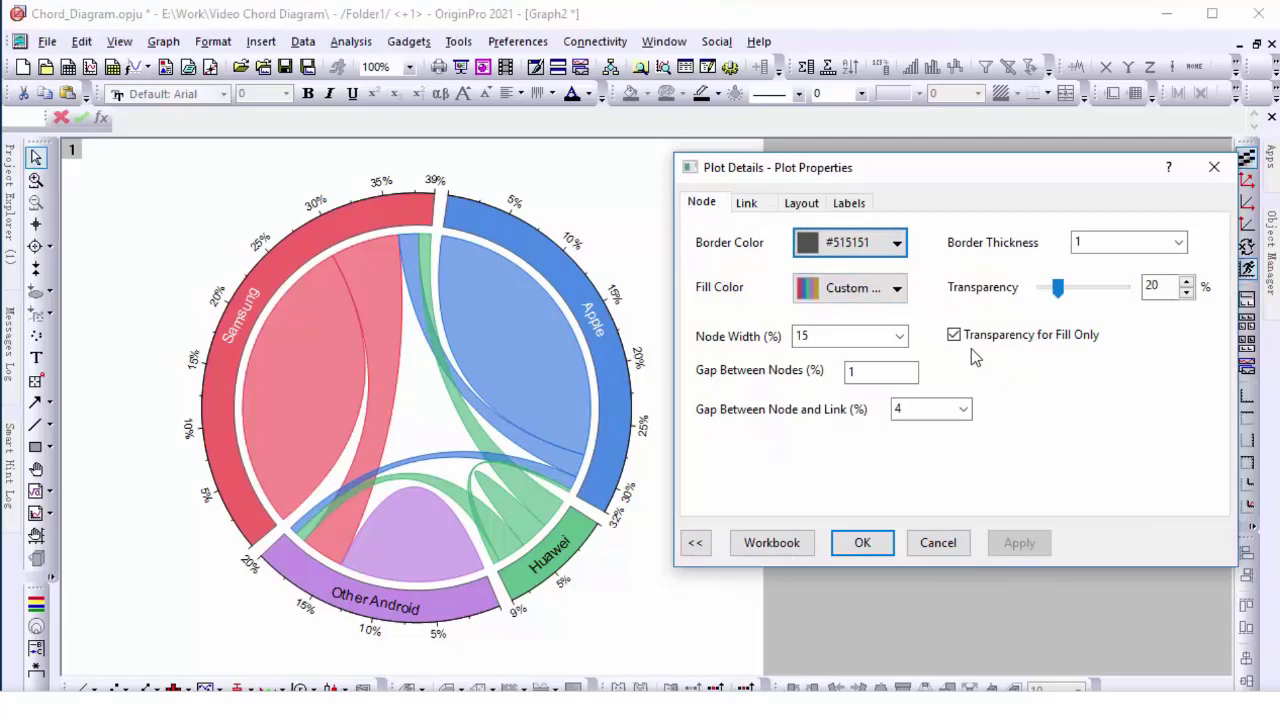
pyautogui.click(897, 289)
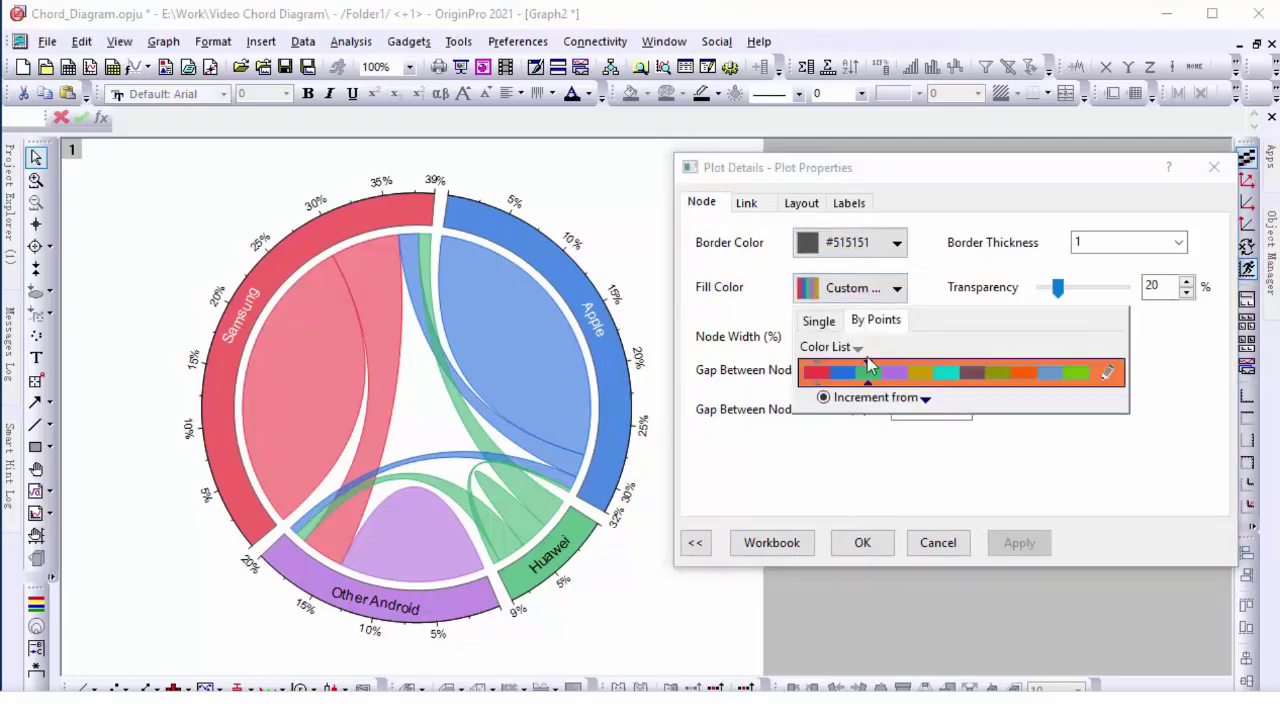
pyautogui.click(860, 352)
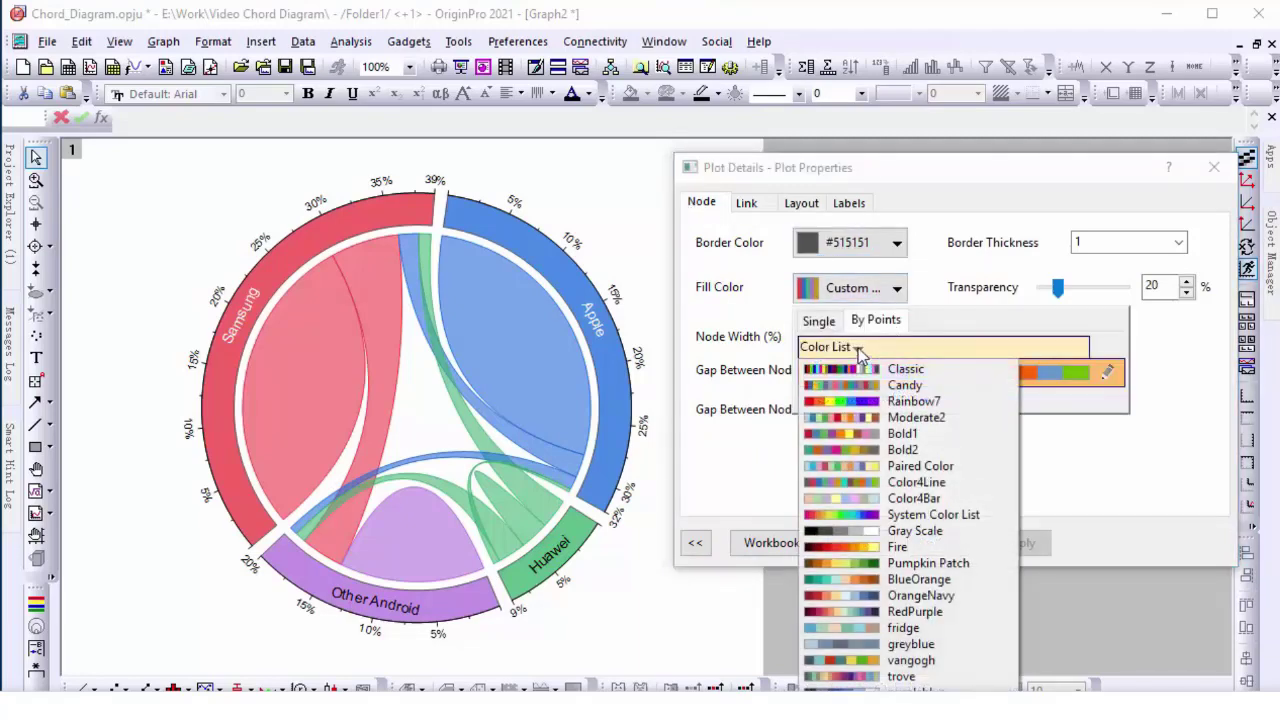
pyautogui.click(925, 563)
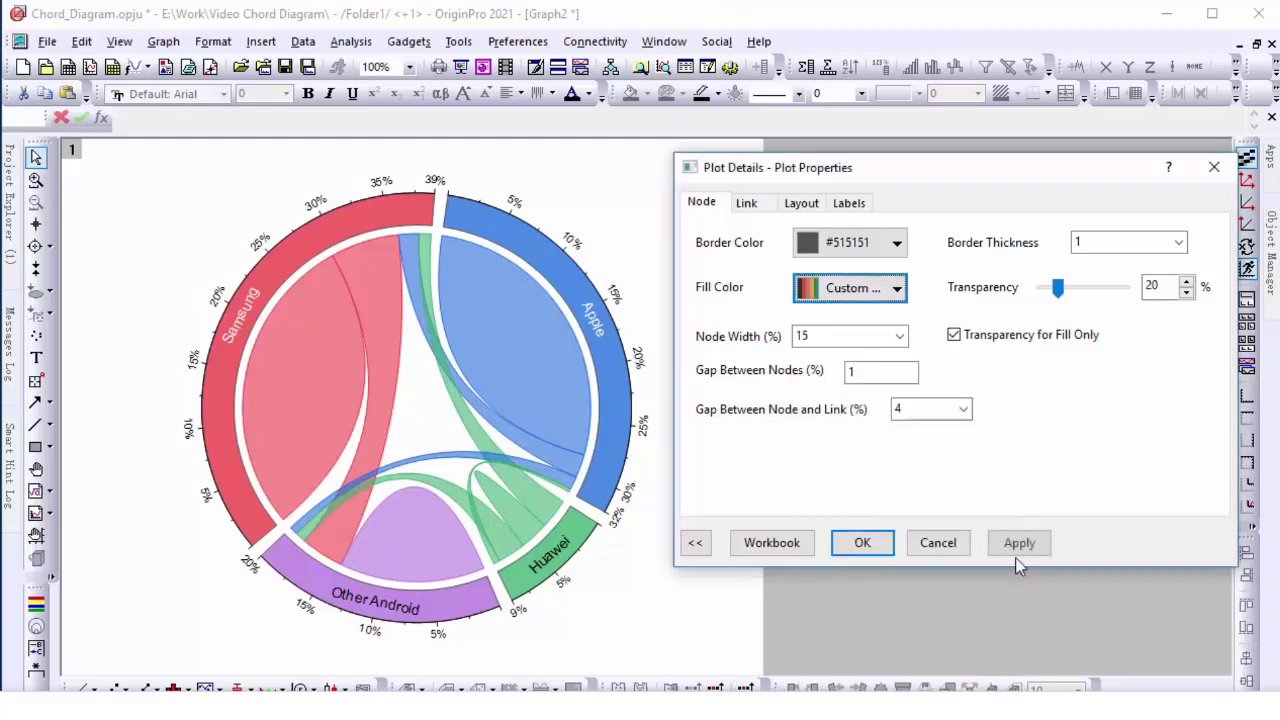
pyautogui.click(1020, 543)
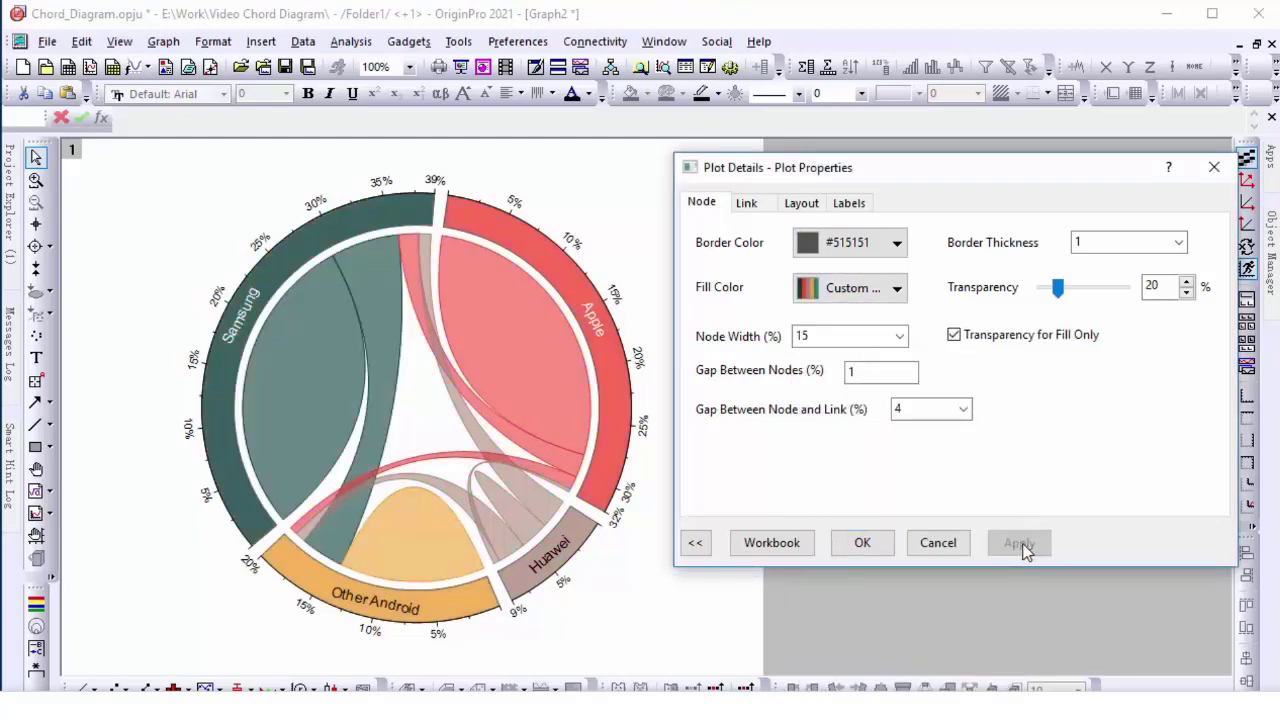
pyautogui.click(860, 543)
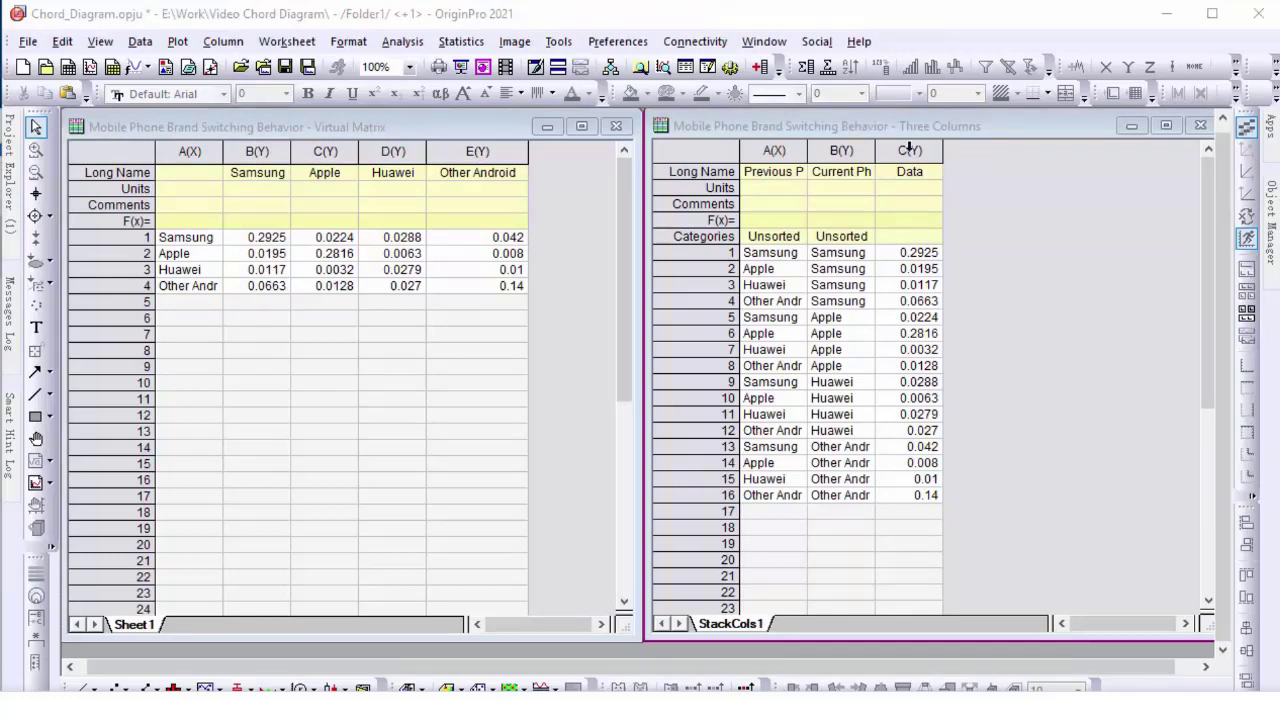
# - Select columns A–C of the Three Columns sheet and plot them as a chord diagram
pyautogui.moveTo(909, 150); pyautogui.dragTo(745, 150)
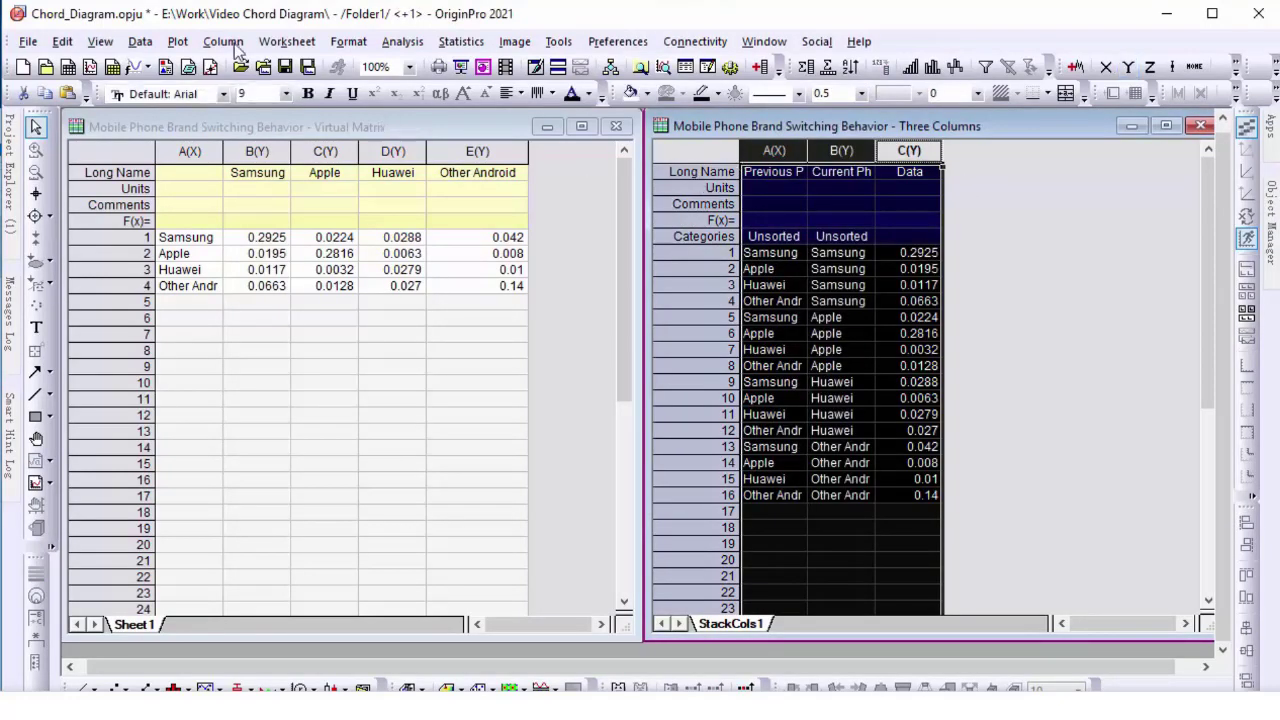
pyautogui.click(178, 42)
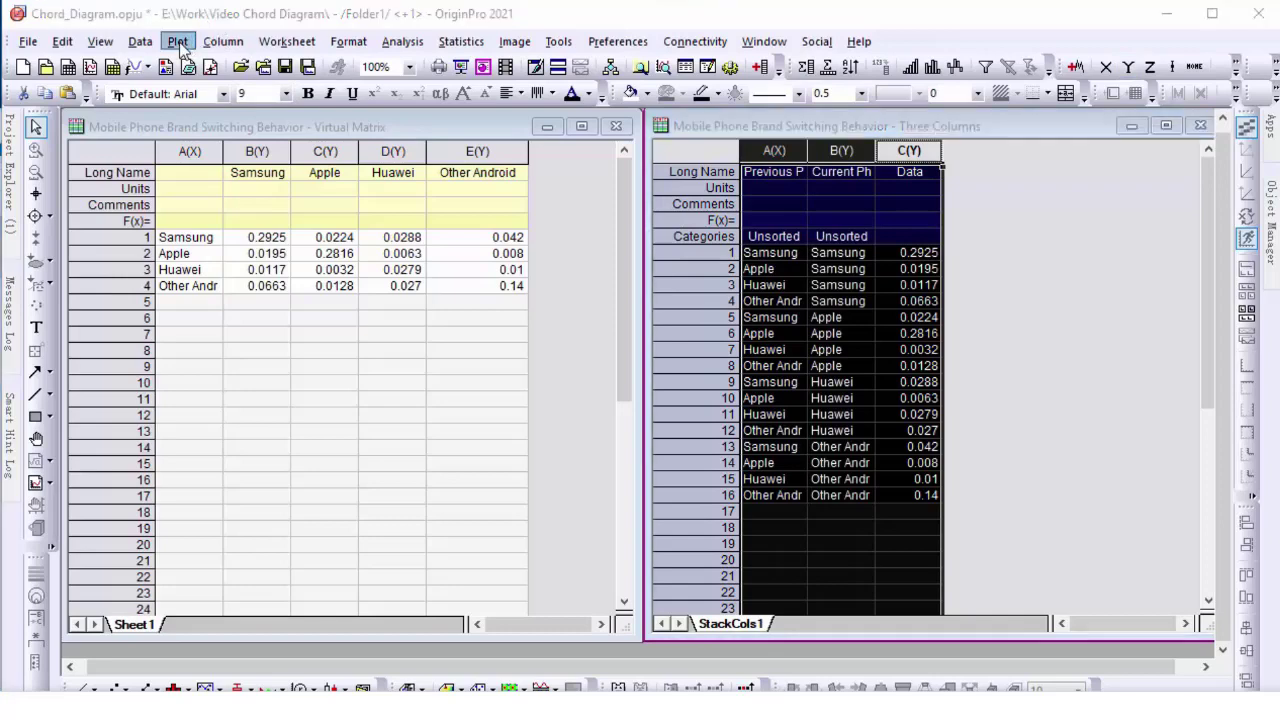
pyautogui.moveTo(250, 283)
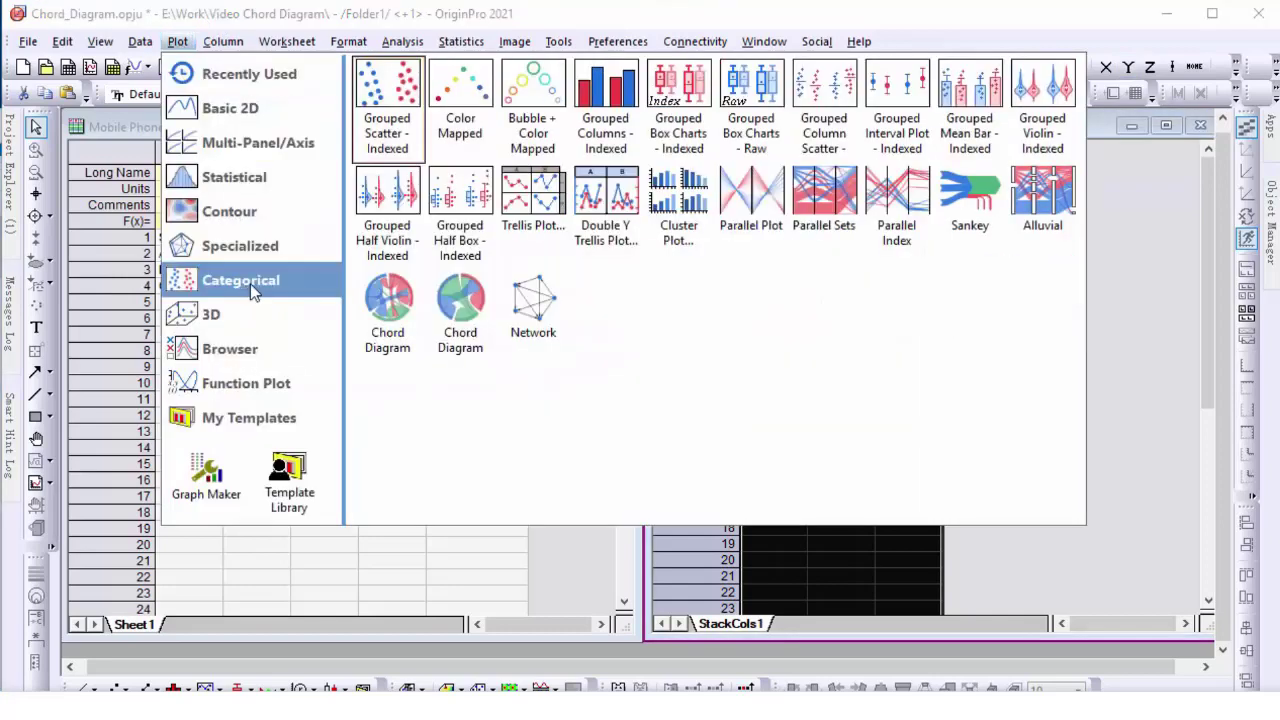
pyautogui.click(381, 318)
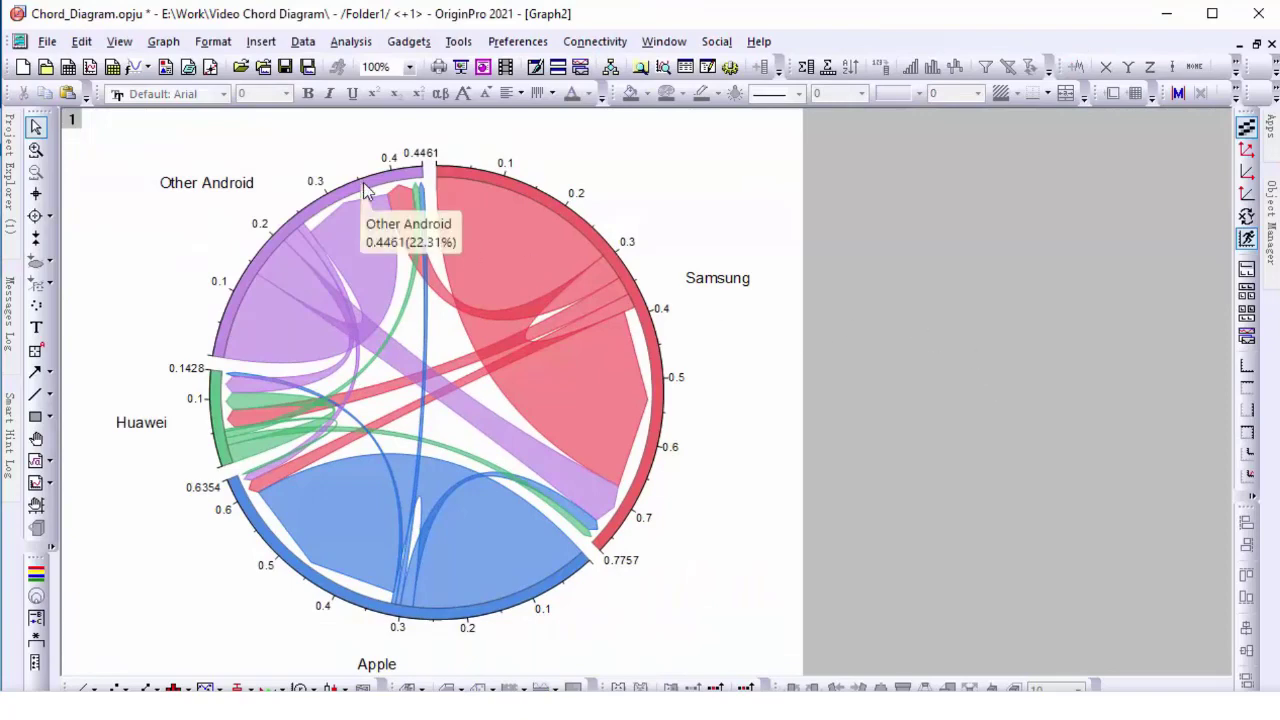
# - Set the new diagram's Node Width to 10%
pyautogui.doubleClick(366, 191)
pyautogui.click(688, 536)
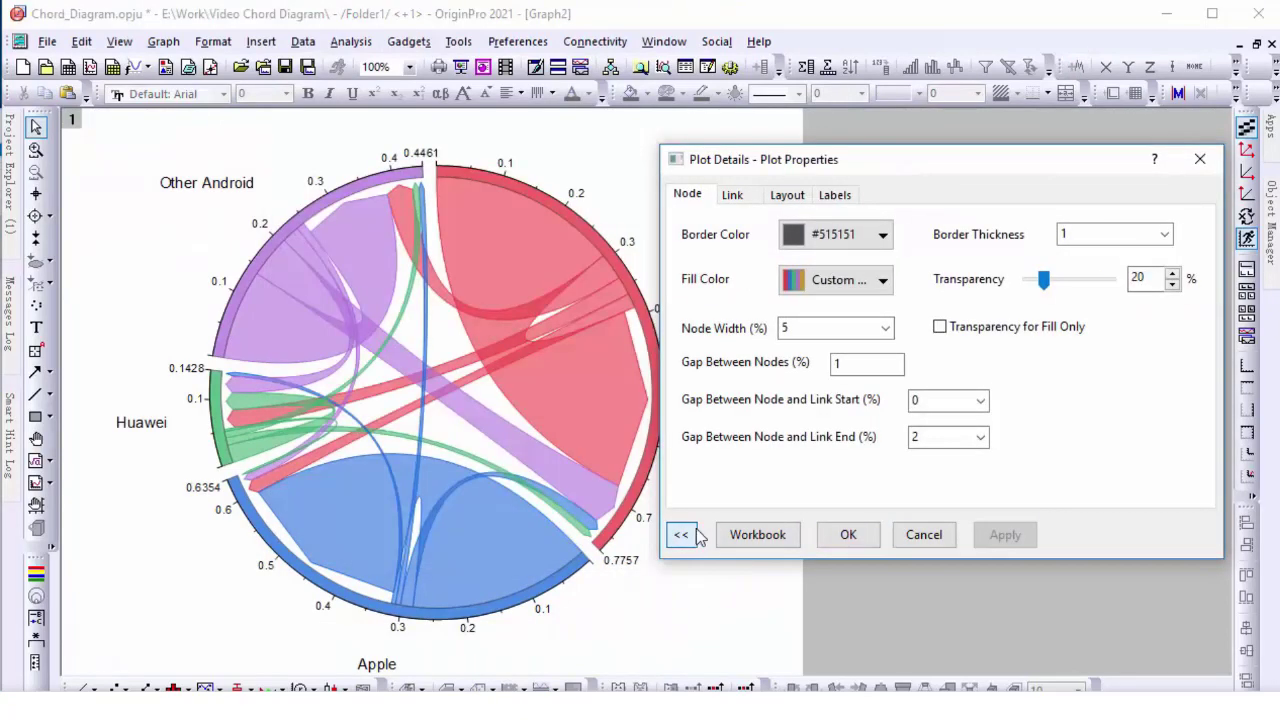
pyautogui.doubleClick(786, 328)
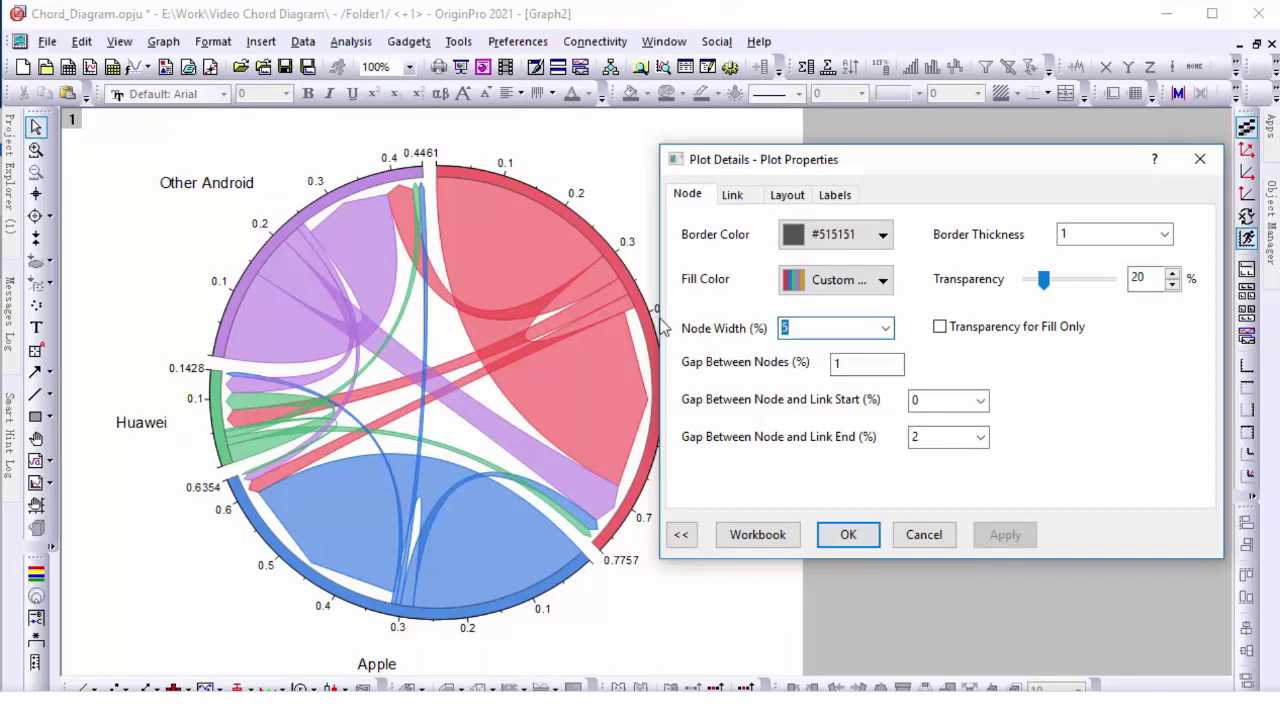
pyautogui.write('10')
pyautogui.click(1008, 538)
# - Recolour the nodes with the same teal, red, orange and mauve palette
pyautogui.click(883, 281)
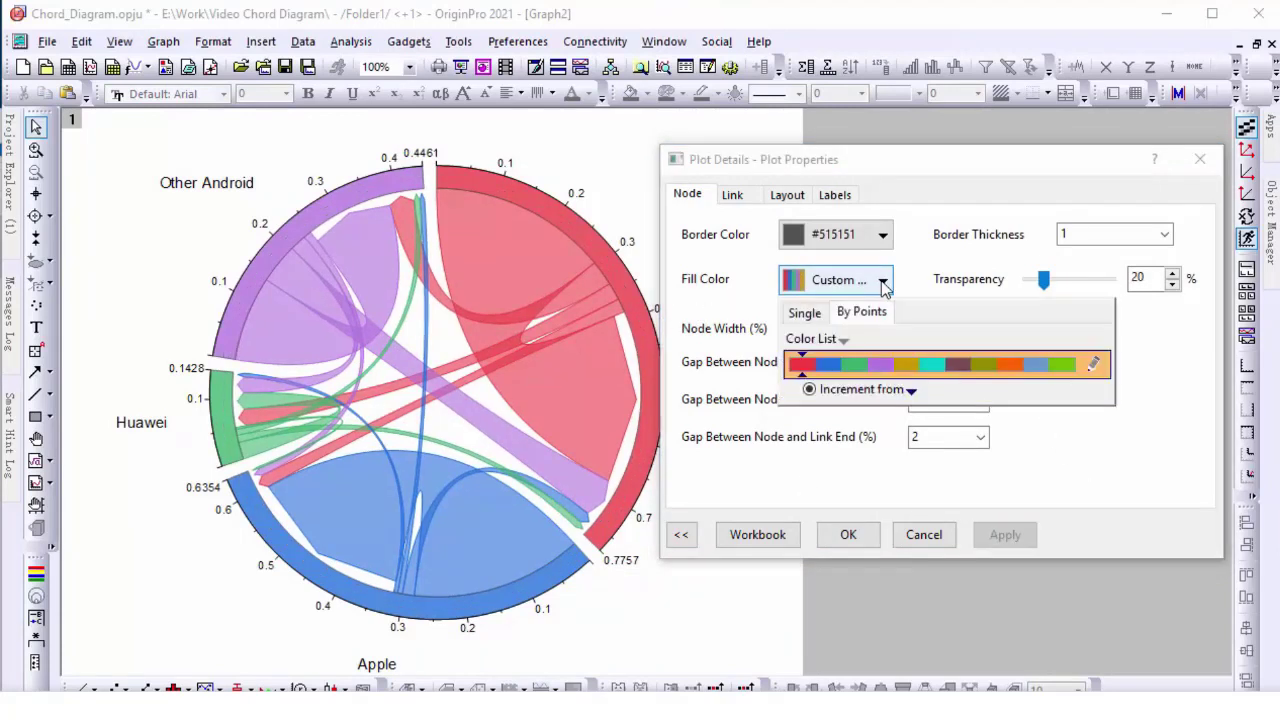
pyautogui.click(843, 340)
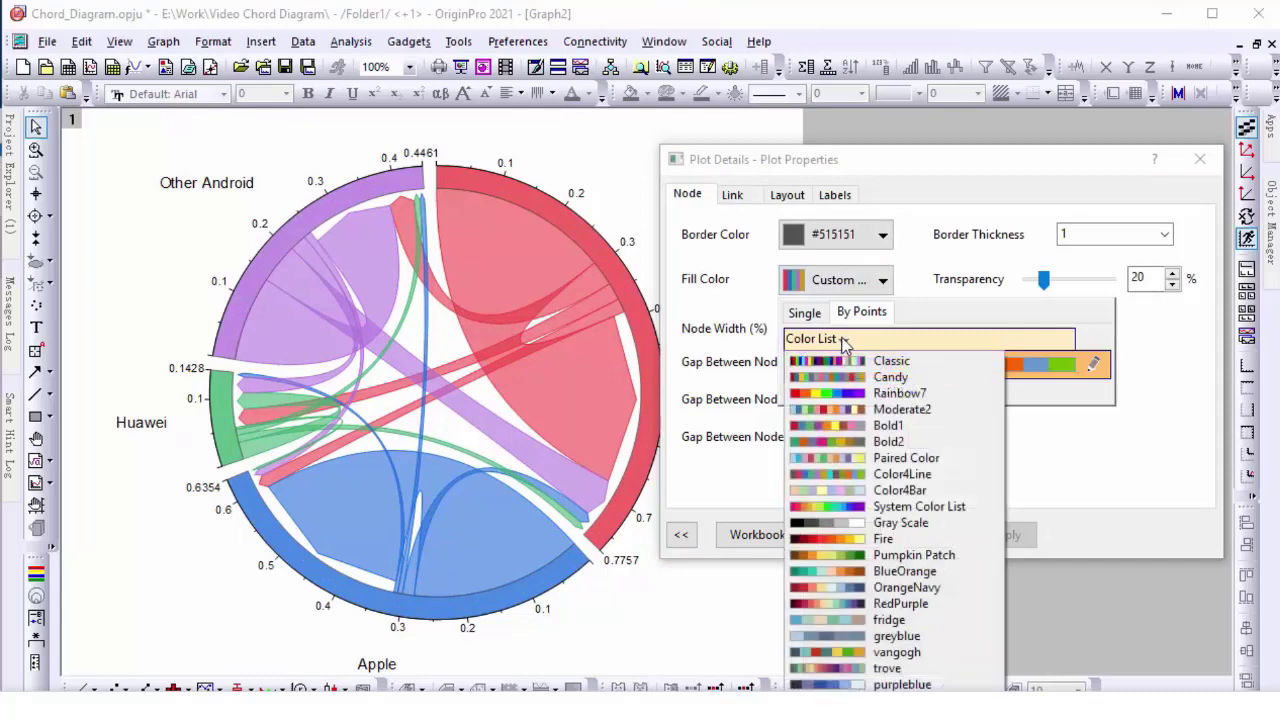
pyautogui.click(897, 652)
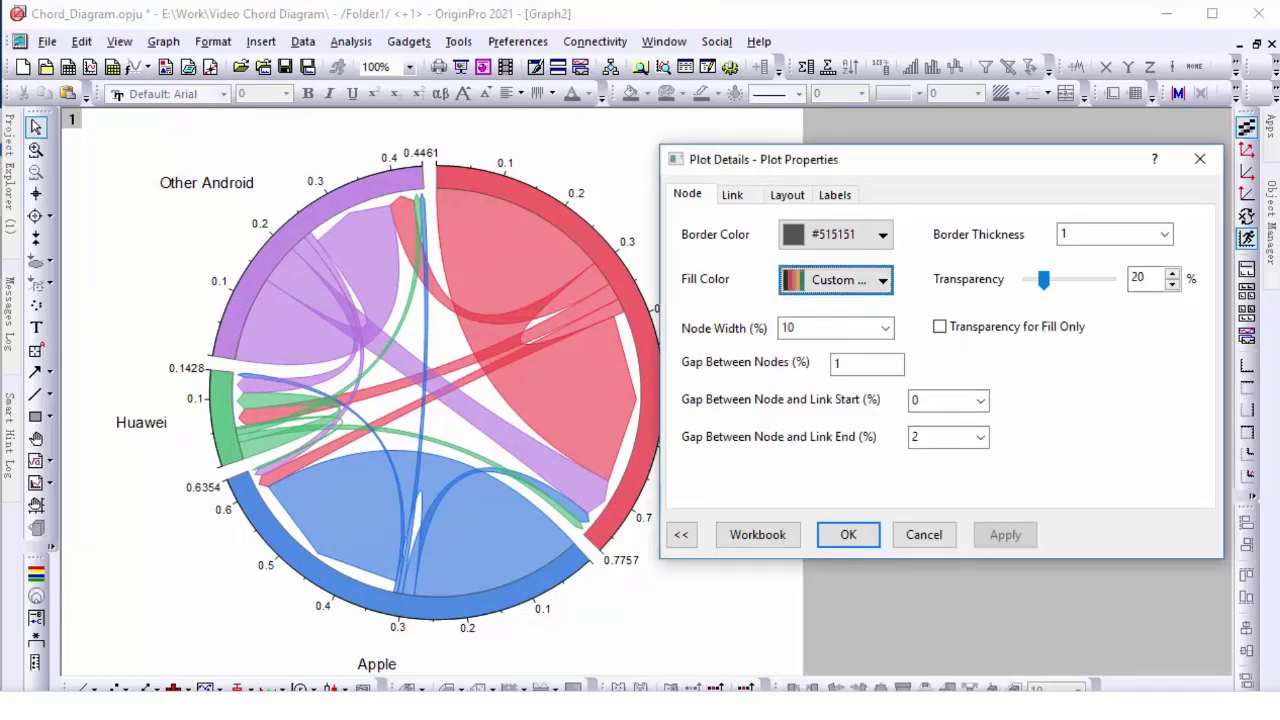
pyautogui.click(1003, 536)
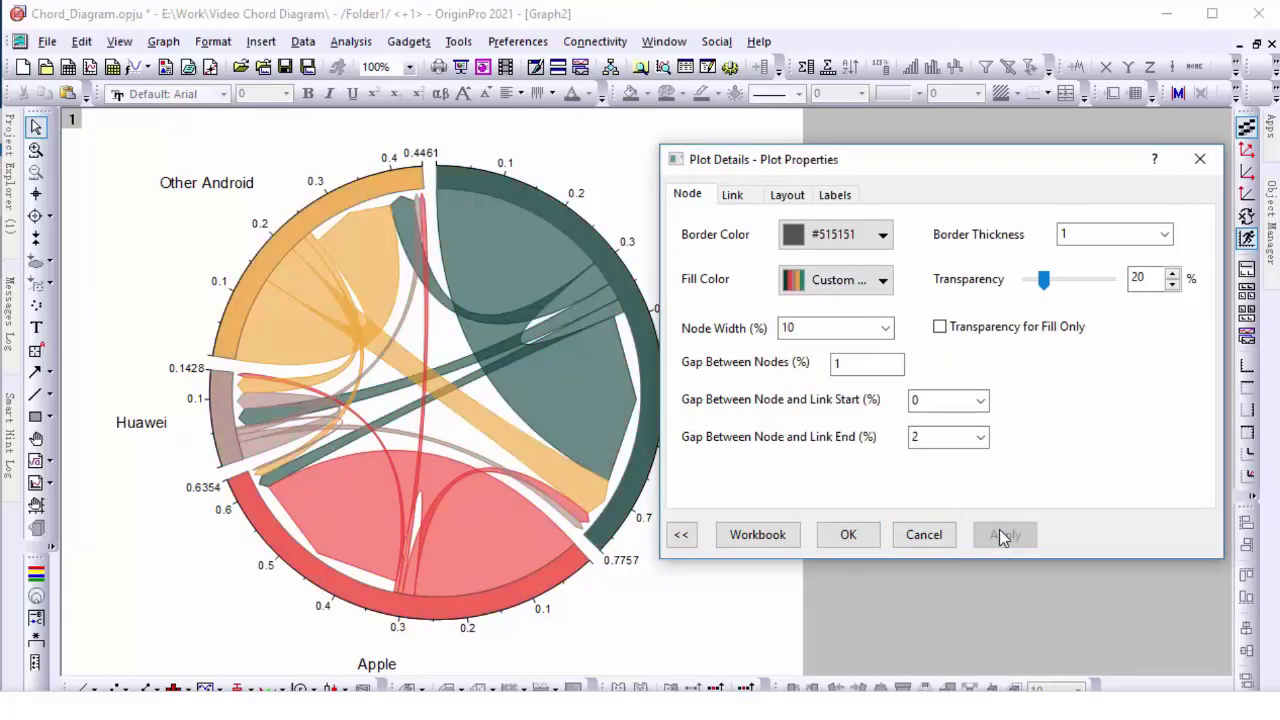
# - Set brand titles to font size 18, colour Auto, and offset -100
pyautogui.click(845, 202)
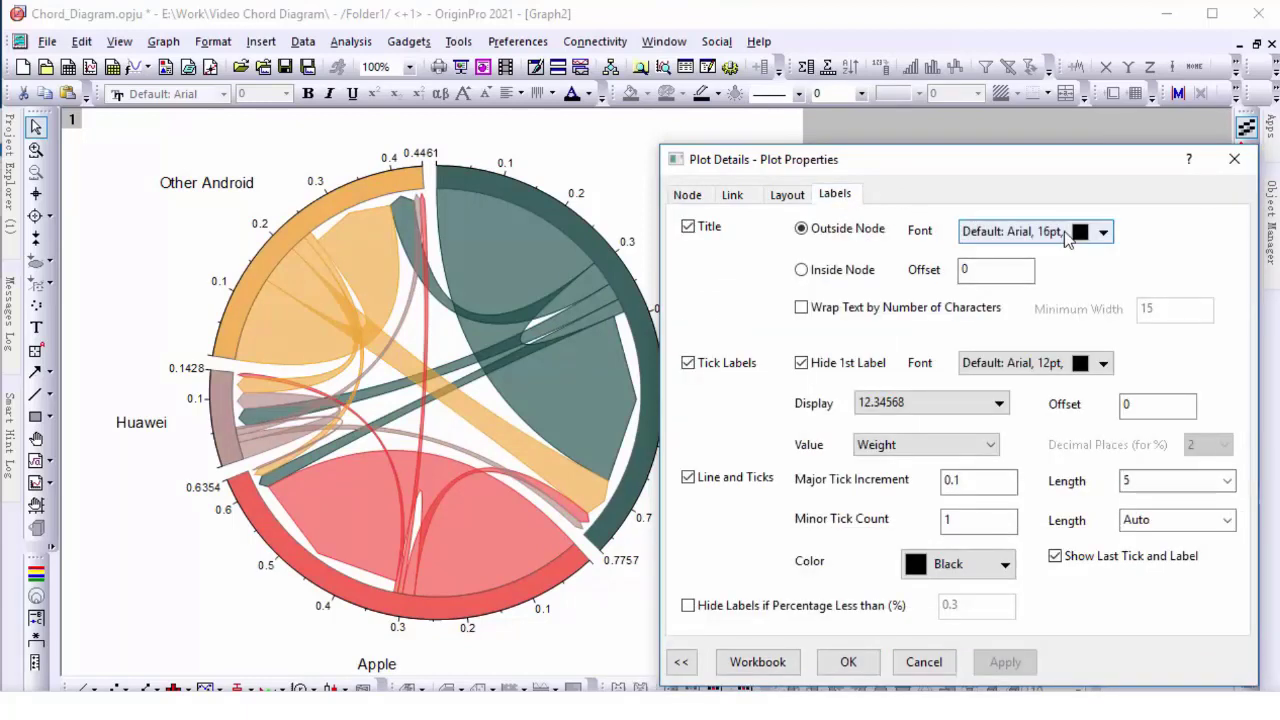
pyautogui.click(1100, 231)
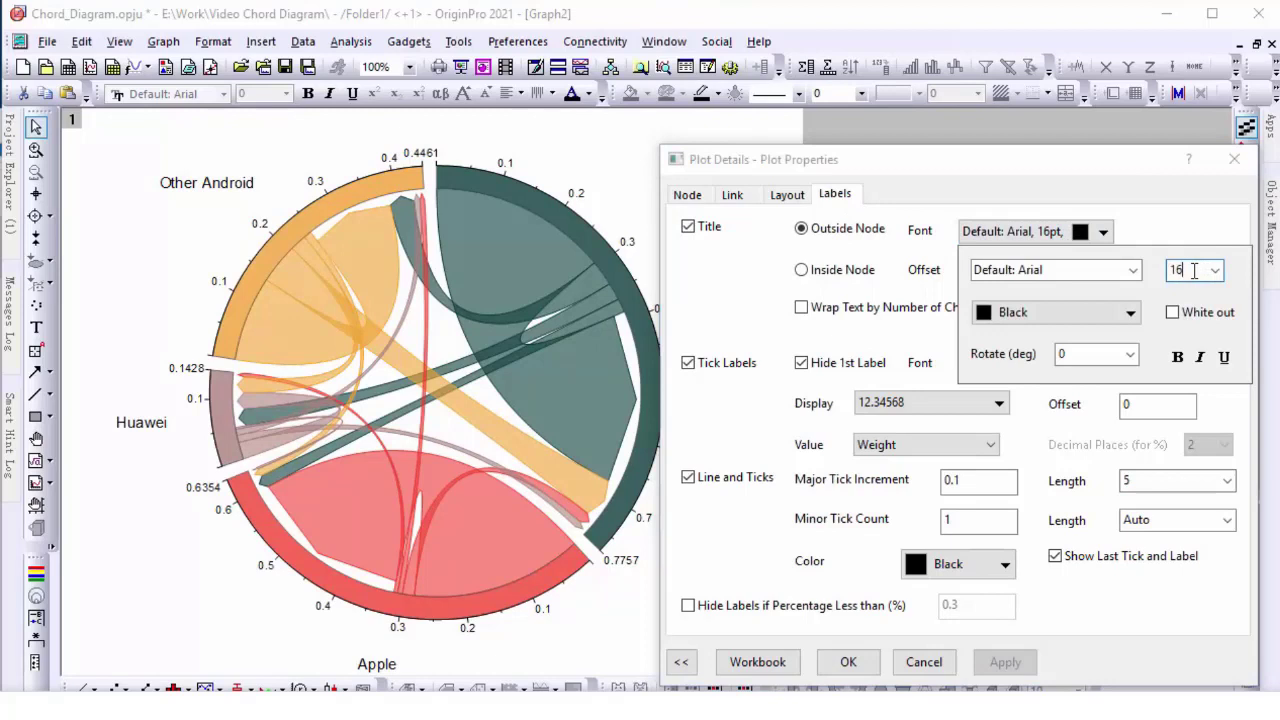
pyautogui.moveTo(1194, 270); pyautogui.dragTo(1164, 268)
pyautogui.write('18')
pyautogui.click(1078, 318)
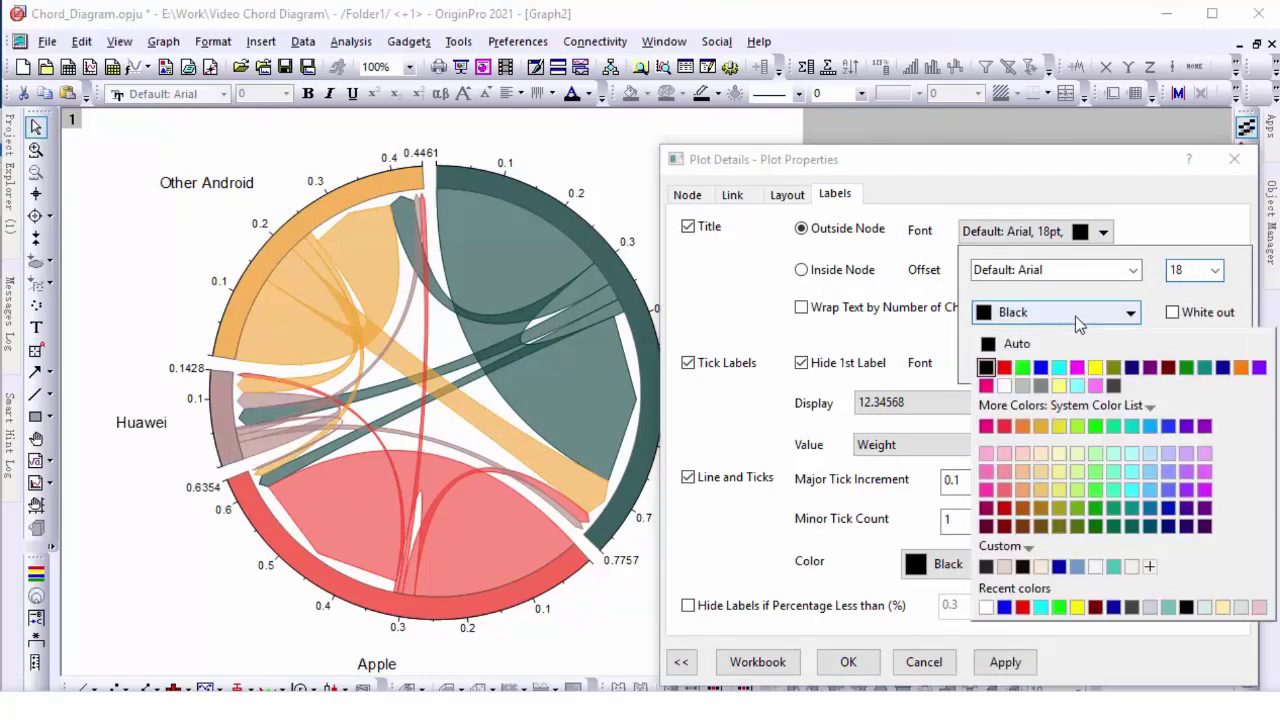
pyautogui.click(1045, 345)
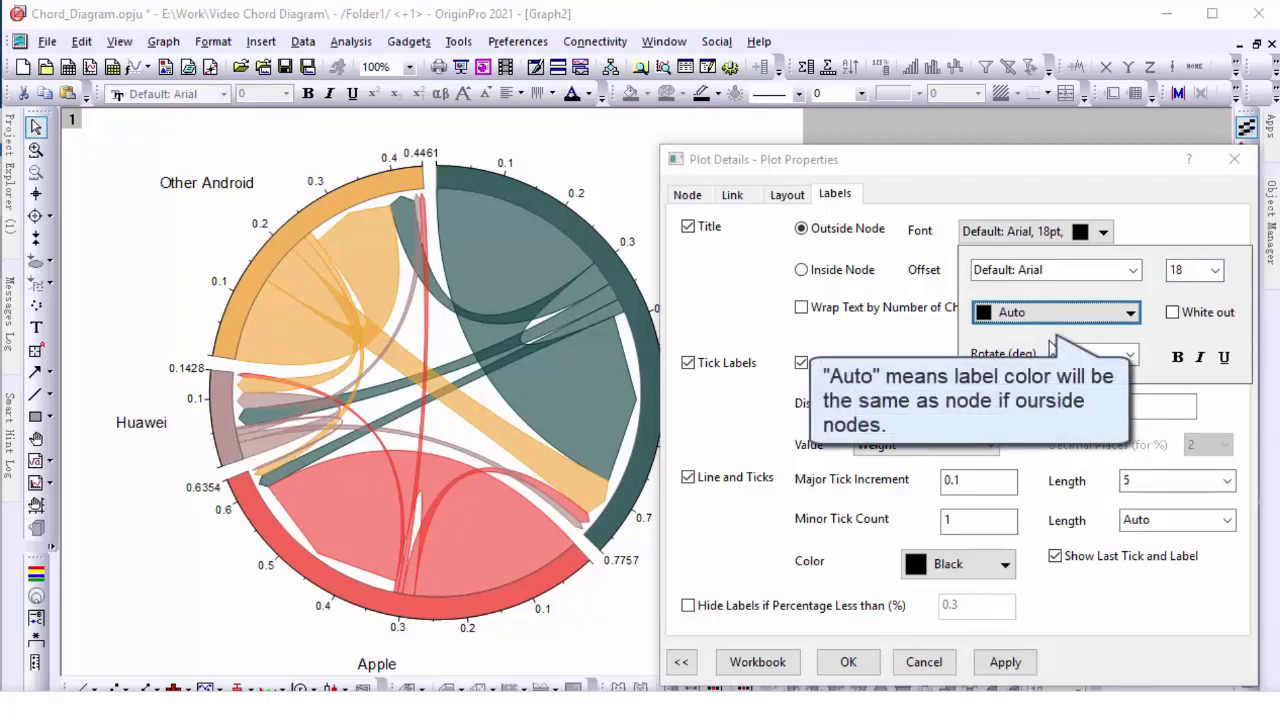
pyautogui.click(1005, 662)
pyautogui.click(993, 269)
pyautogui.doubleClick(993, 269)
pyautogui.write('-100')
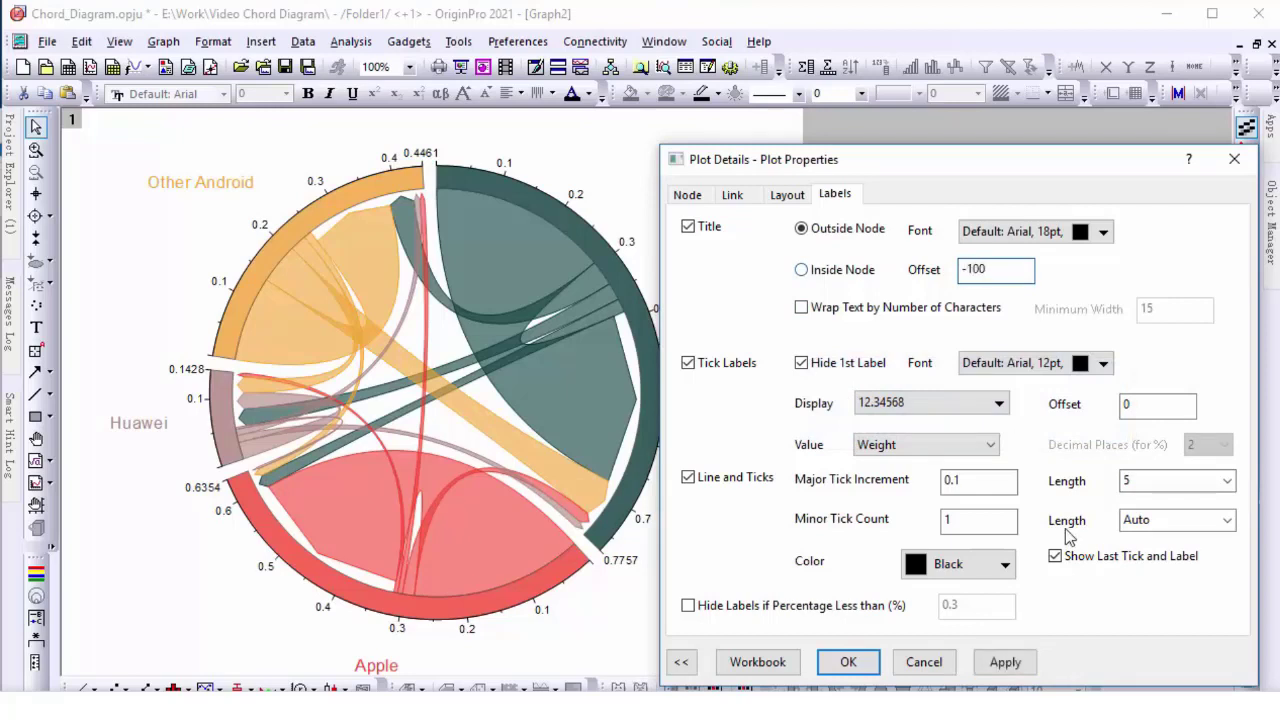
pyautogui.click(1005, 661)
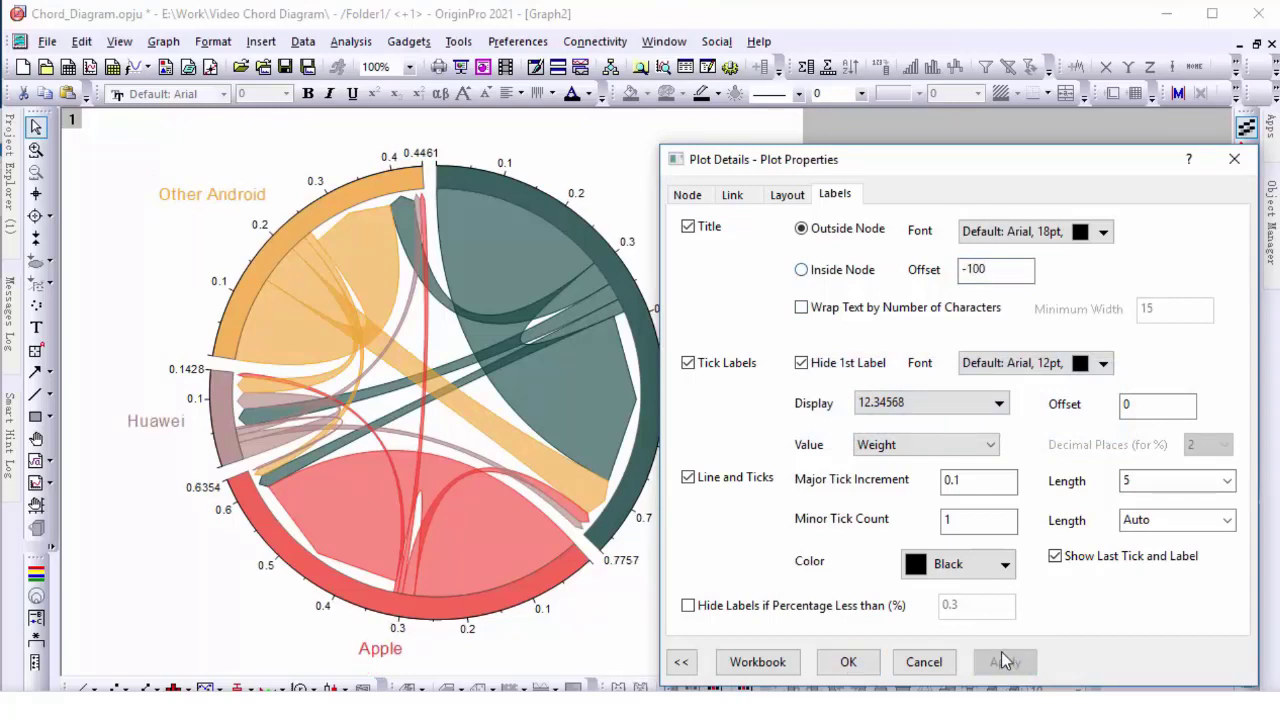
# - Show tick labels in a two-decimal percent format based on Percentage instead of Weight
pyautogui.moveTo(917, 163); pyautogui.dragTo(962, 157)
pyautogui.click(963, 396)
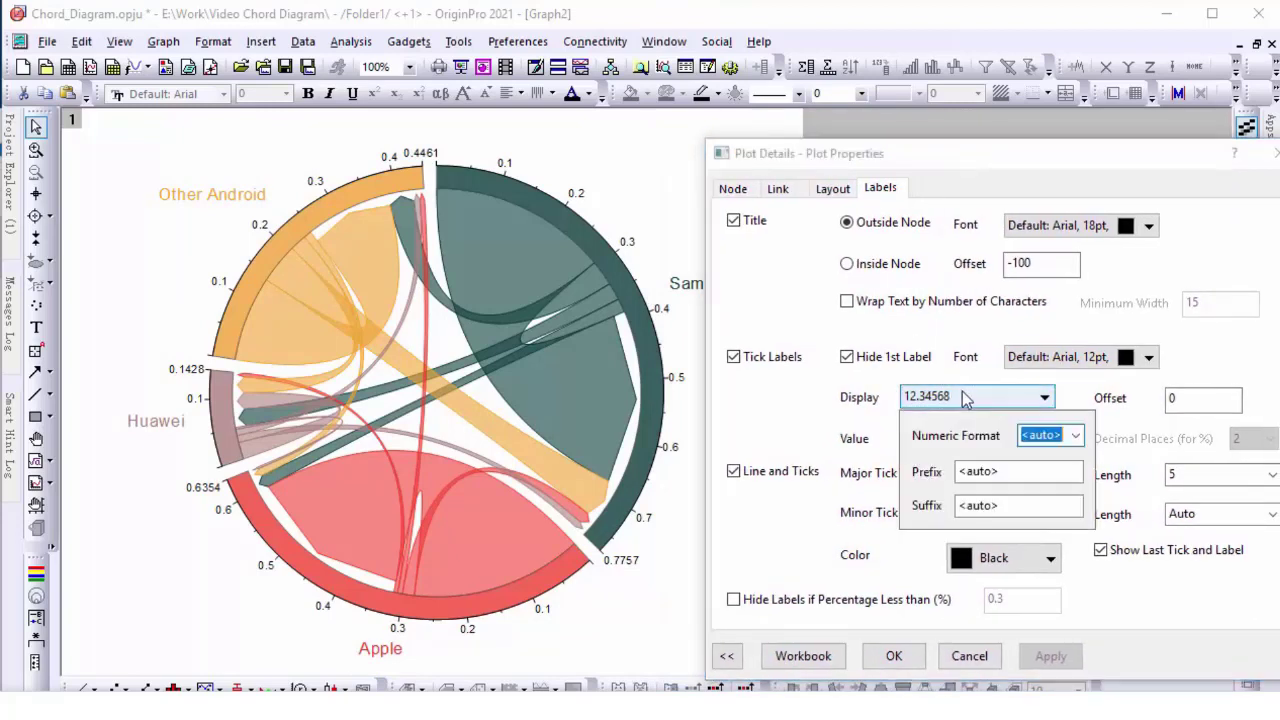
pyautogui.click(1076, 436)
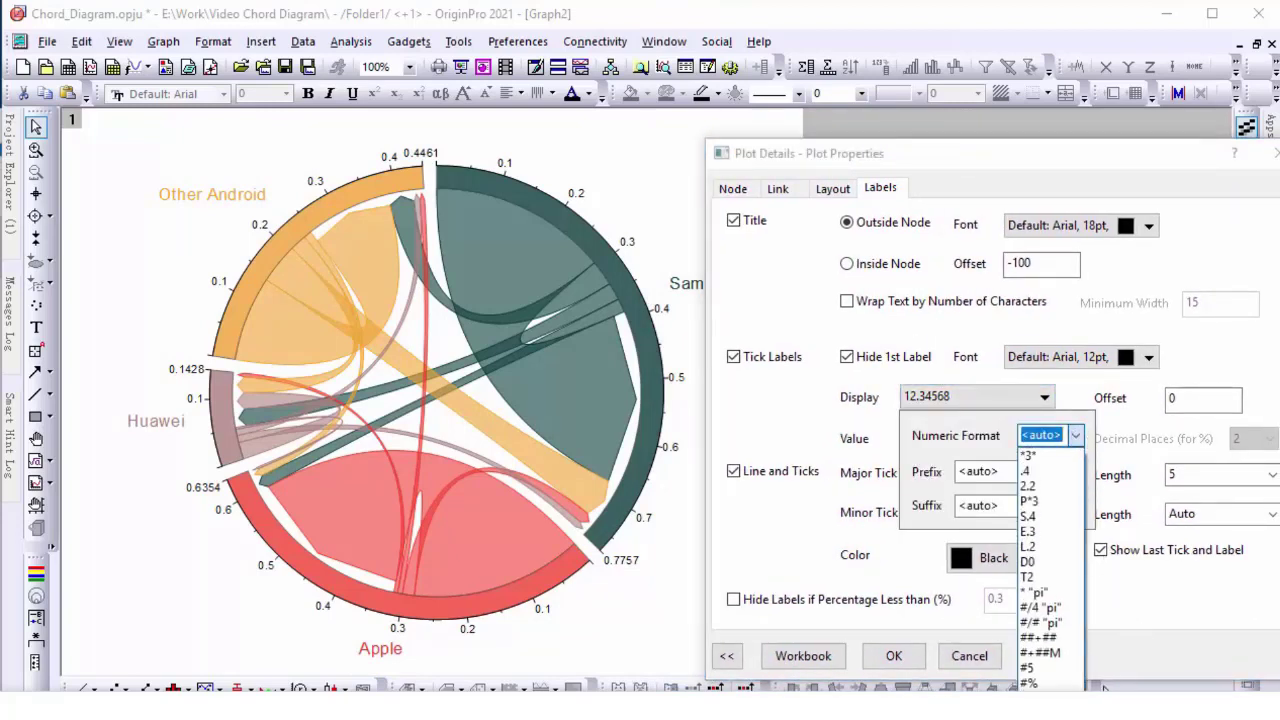
pyautogui.click(1040, 683)
pyautogui.write('#.%')
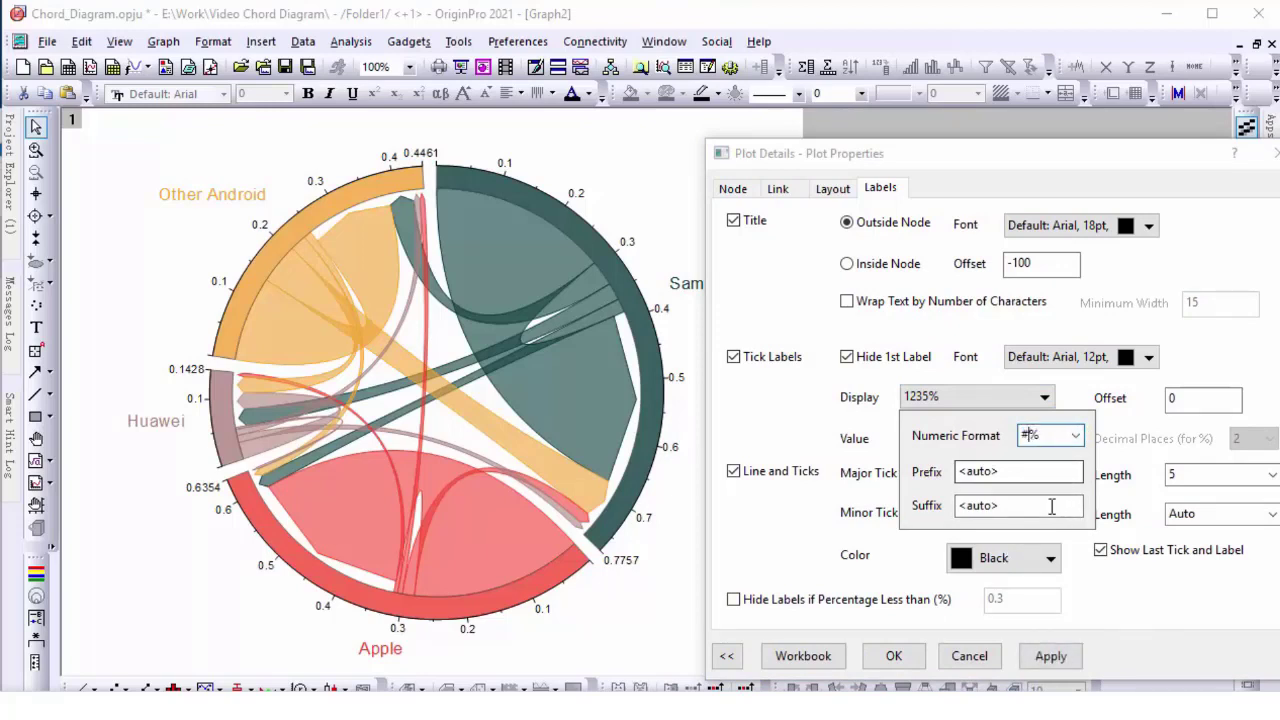
pyautogui.write('##')
pyautogui.click(1068, 656)
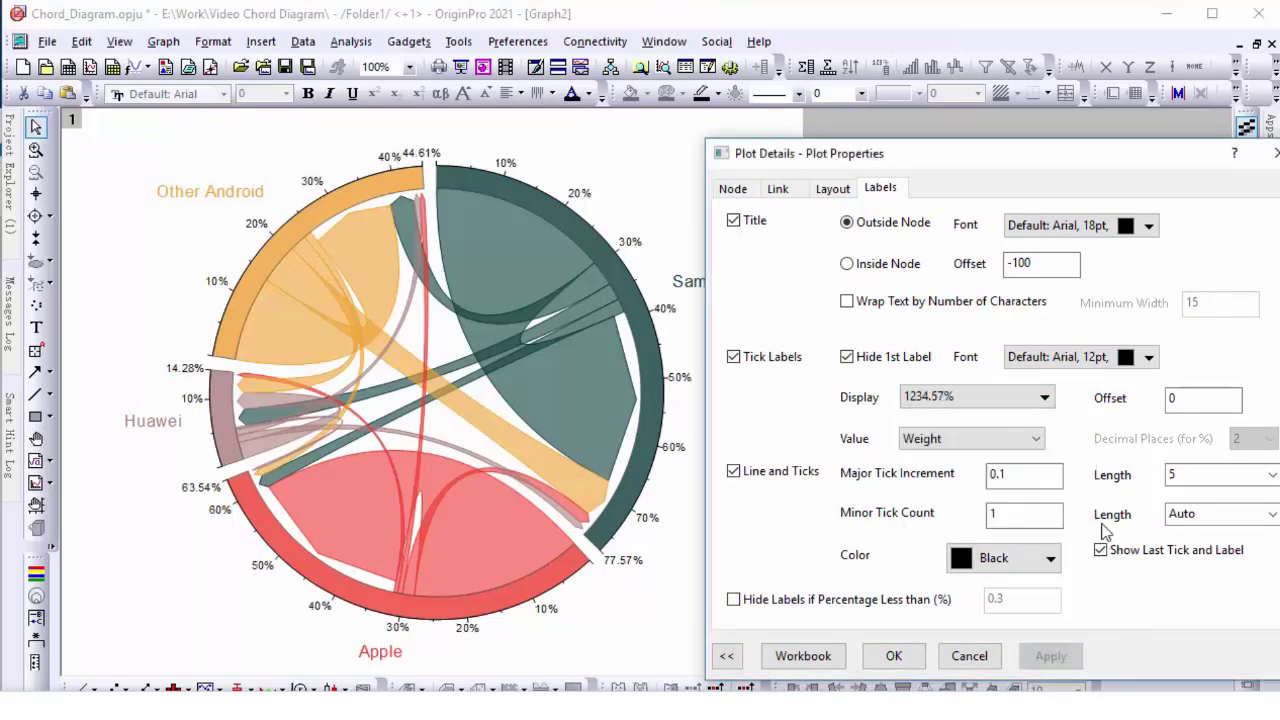
pyautogui.click(1036, 440)
pyautogui.click(1034, 470)
pyautogui.click(1050, 656)
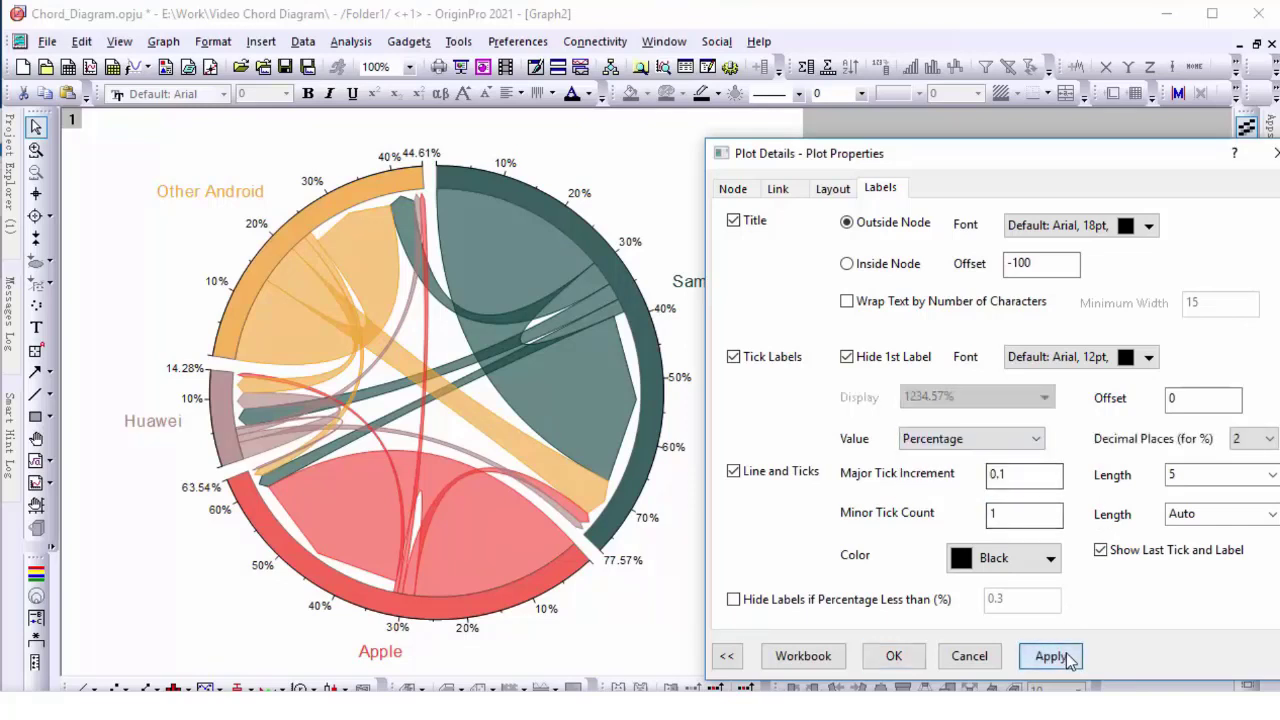
# - Rotate the diagram so nodes start at 210
pyautogui.click(833, 188)
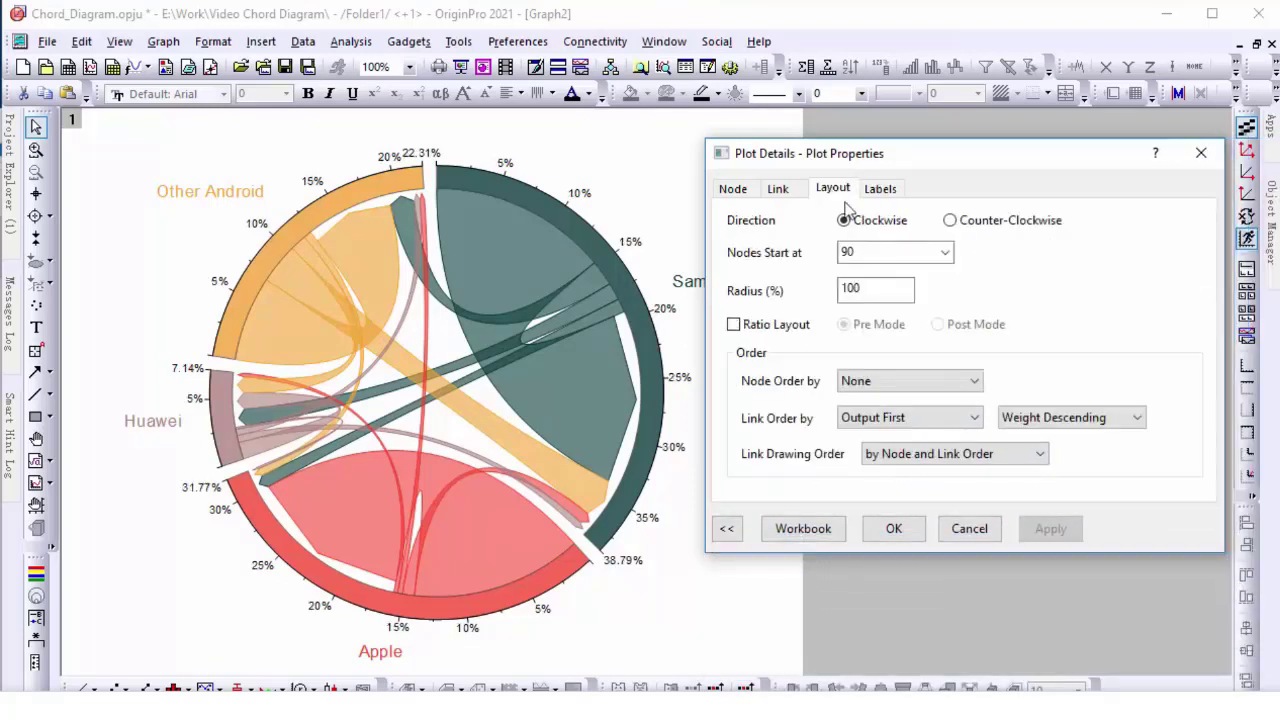
pyautogui.doubleClick(870, 253)
pyautogui.write('21')
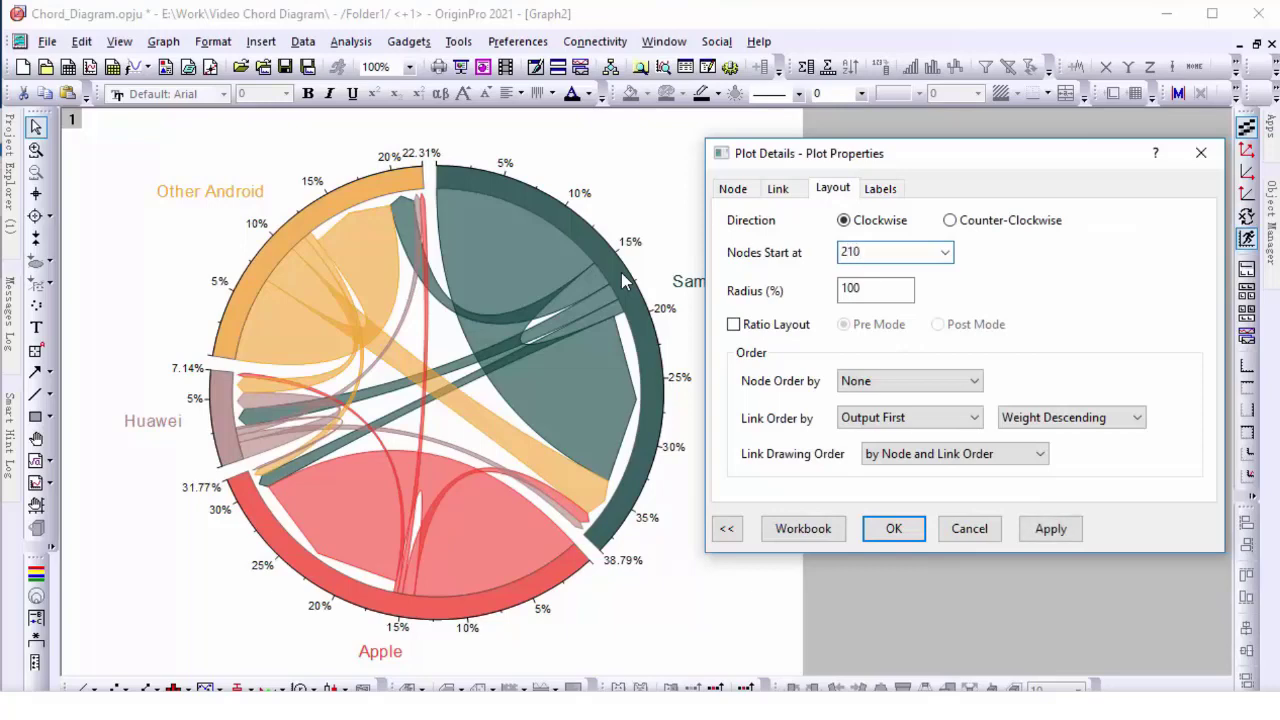
pyautogui.write('0')
pyautogui.click(1050, 530)
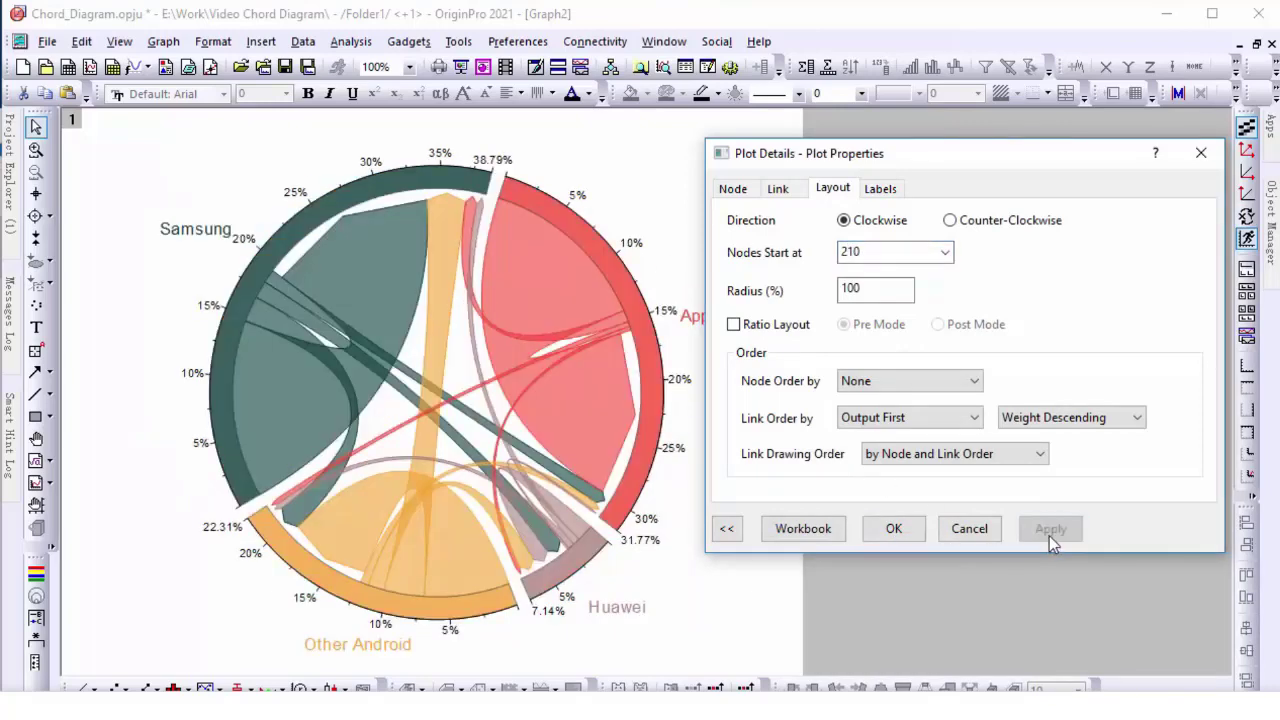
# - Colour links by points indexed on Current Phone Brand using the Chord palette
pyautogui.click(778, 188)
pyautogui.click(885, 341)
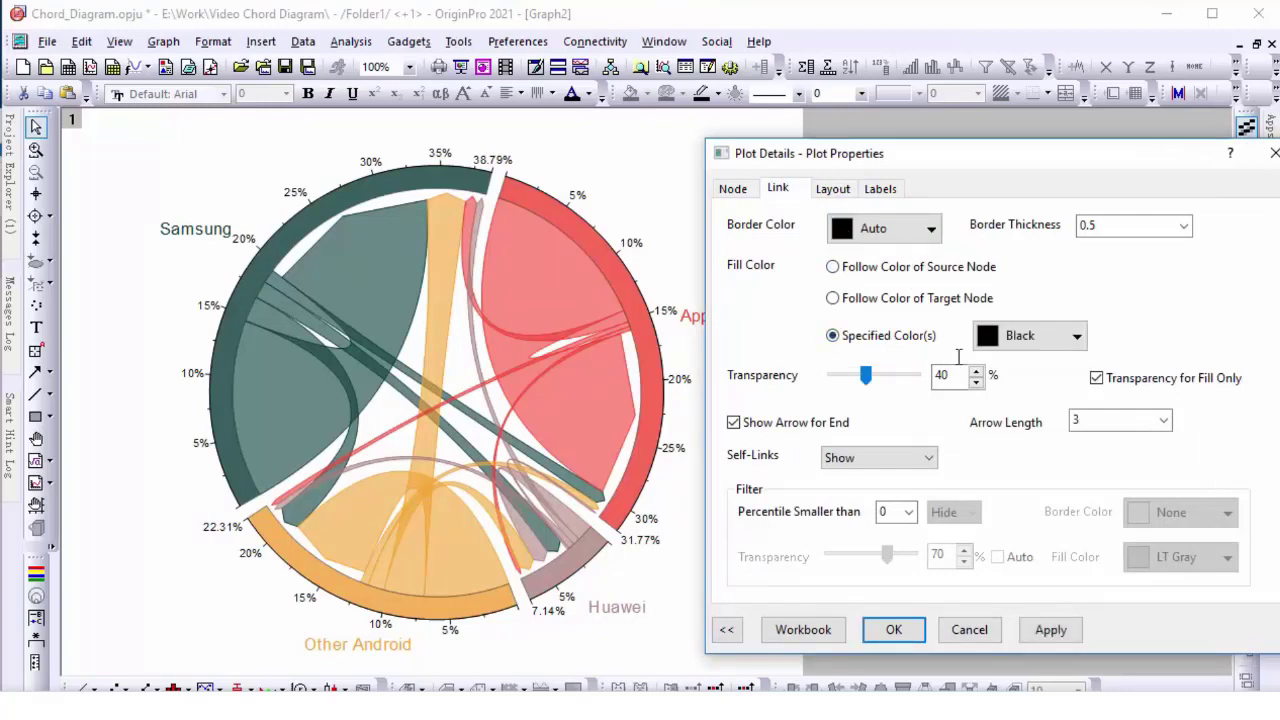
pyautogui.click(1060, 340)
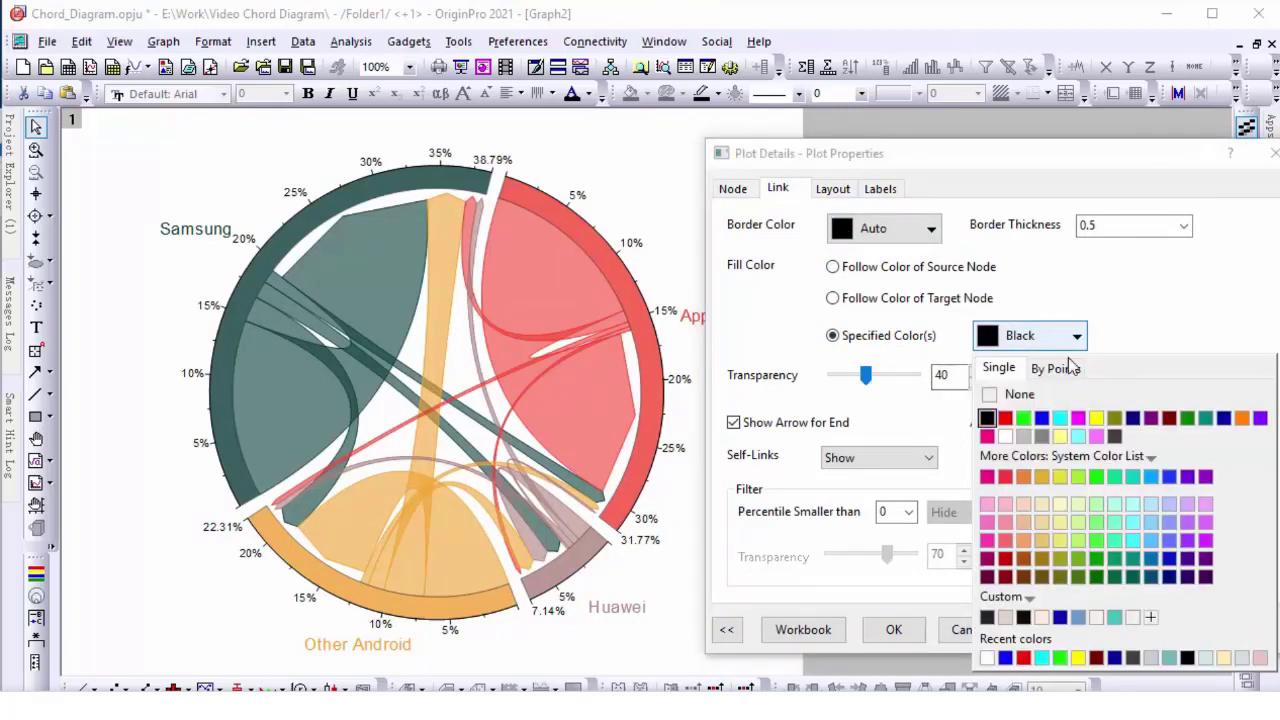
pyautogui.click(1072, 369)
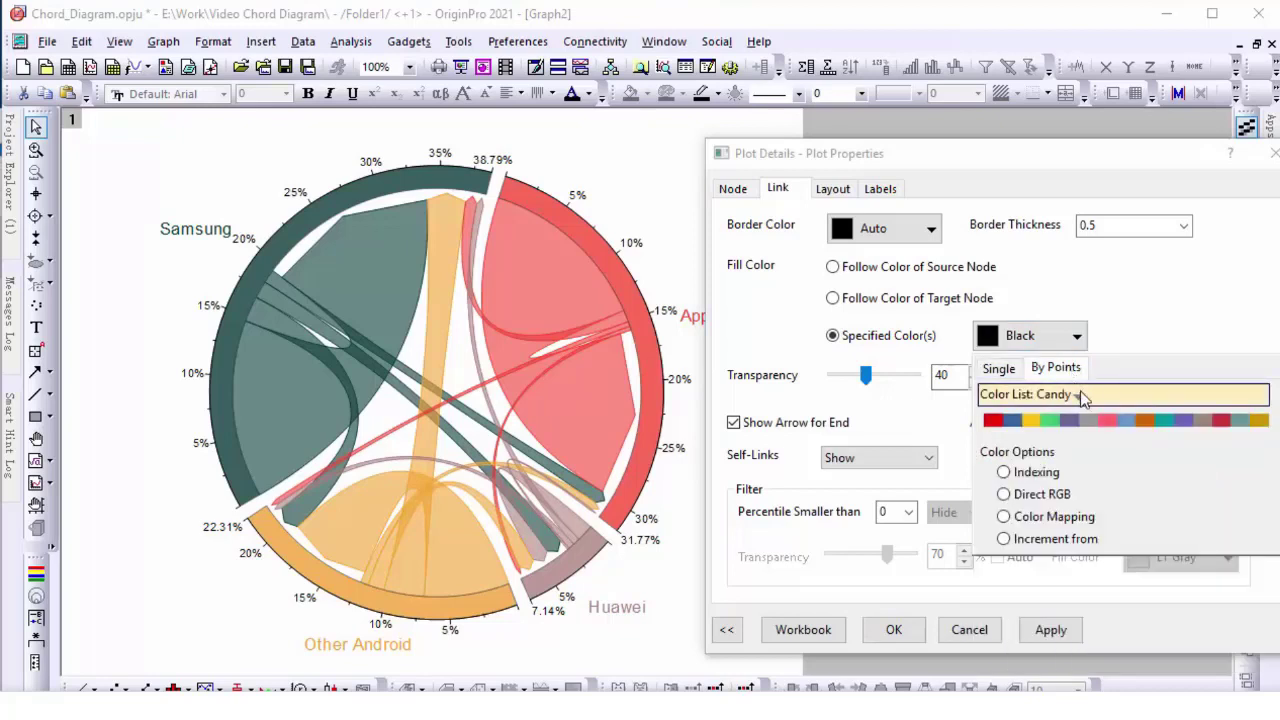
pyautogui.click(1052, 472)
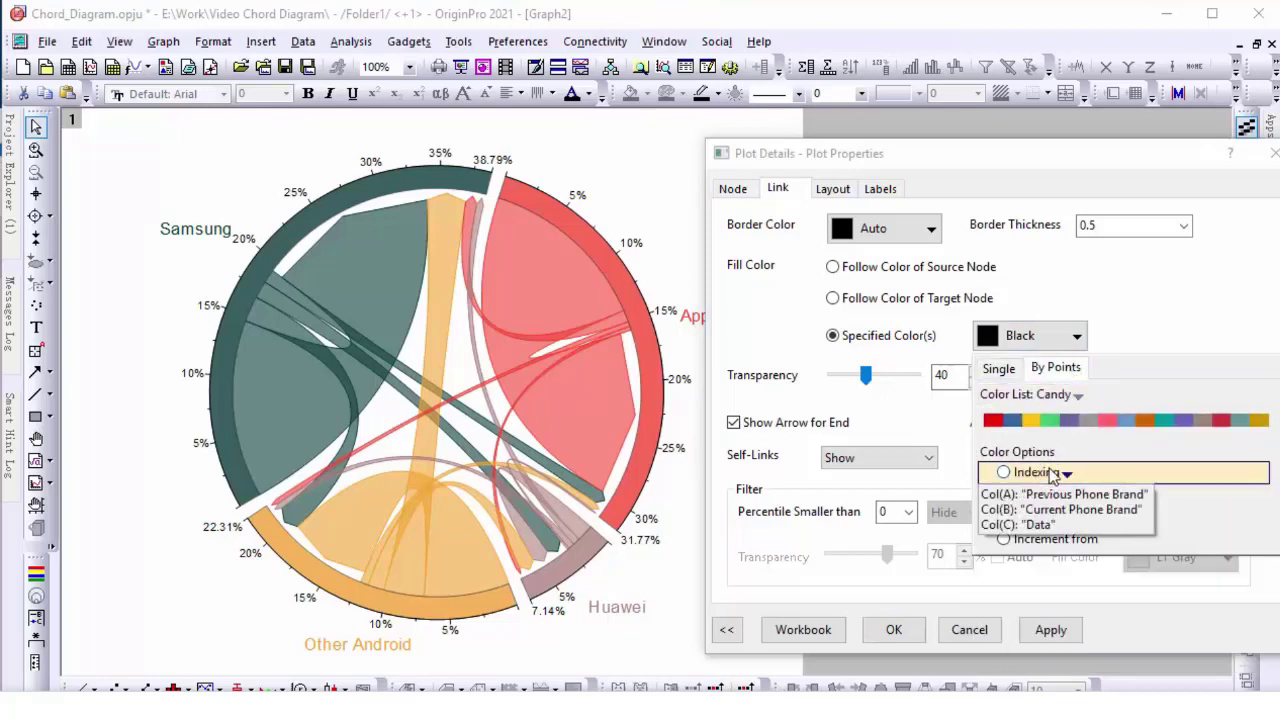
pyautogui.click(1077, 519)
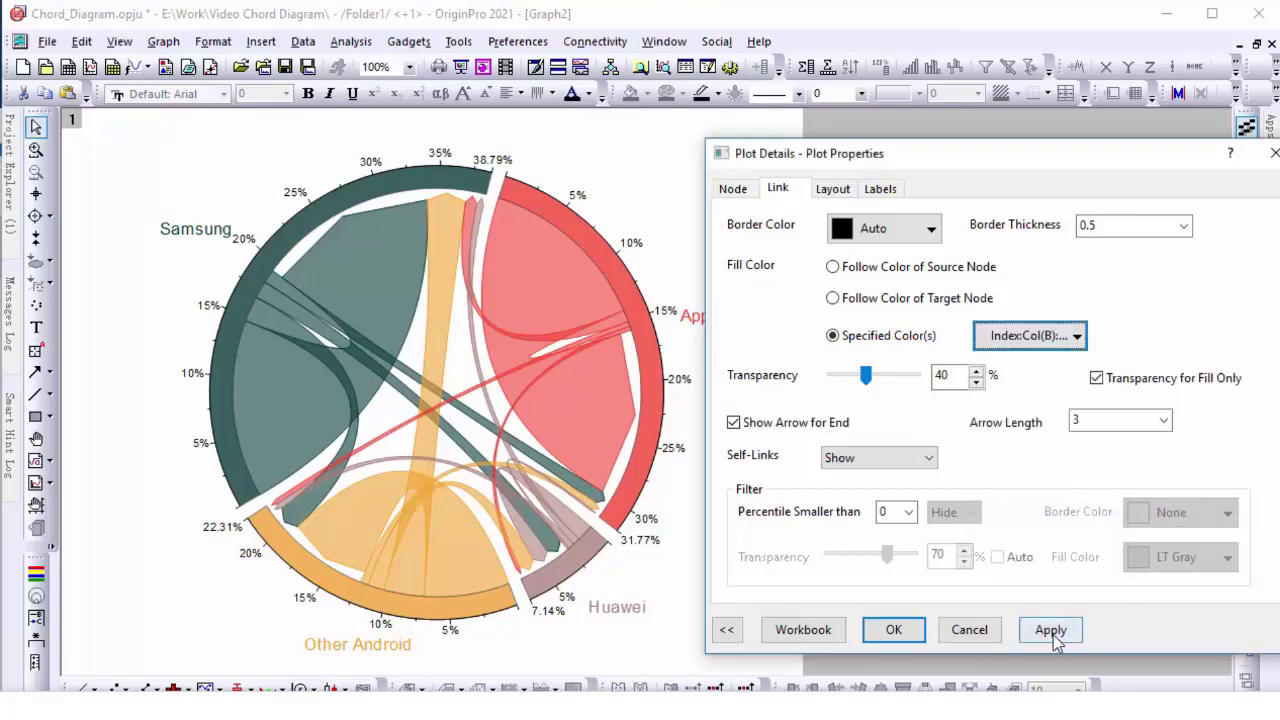
pyautogui.click(1058, 637)
pyautogui.click(1077, 335)
pyautogui.click(1075, 394)
pyautogui.click(1086, 466)
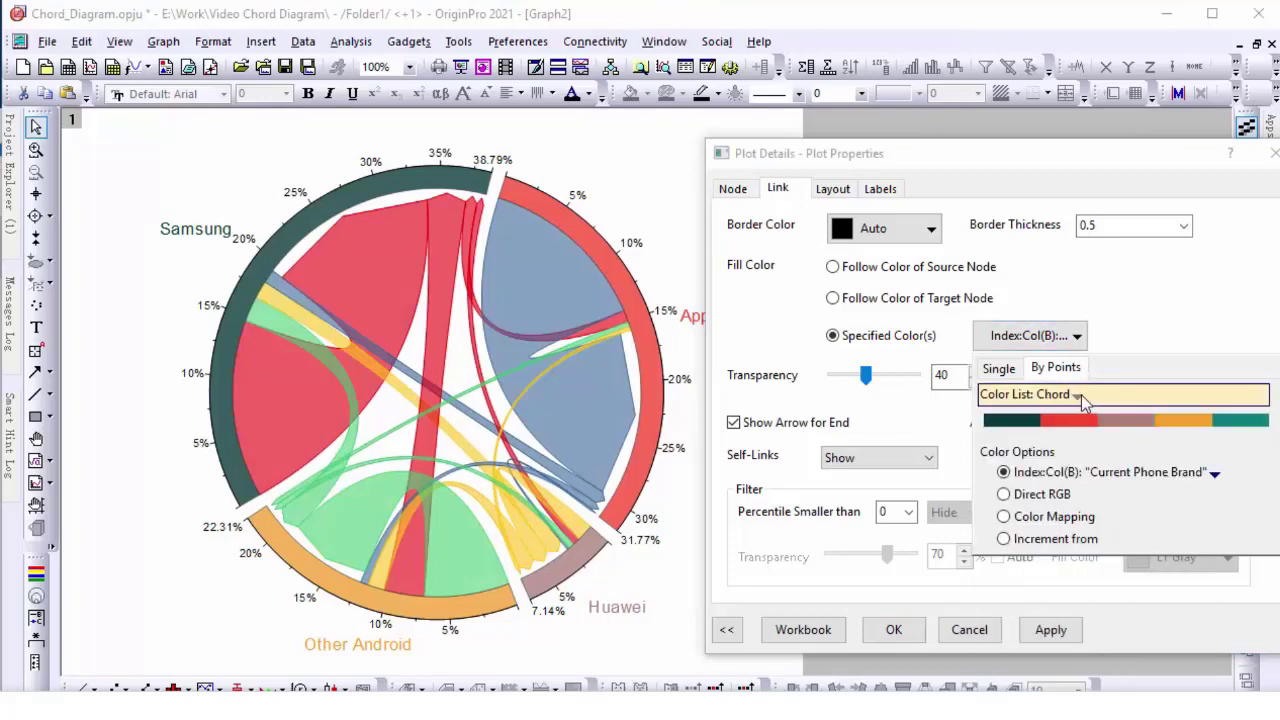
pyautogui.click(1055, 634)
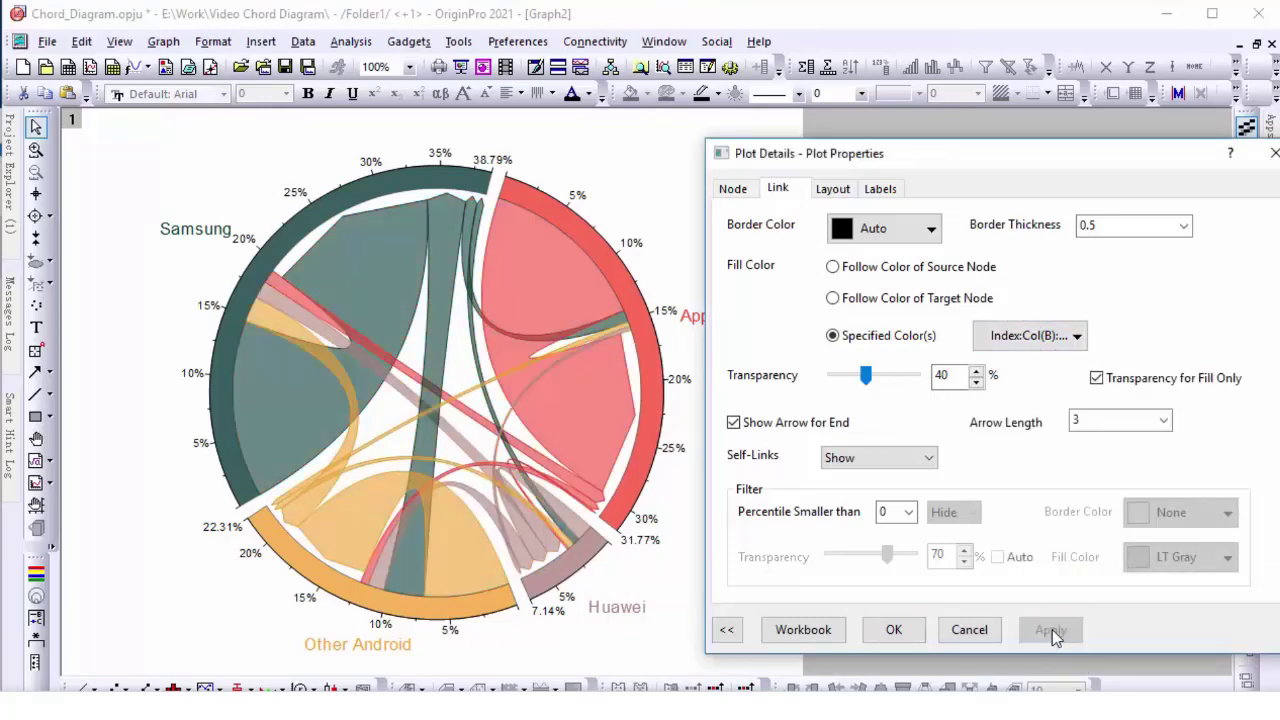
# - Hide links smaller than the 25th percentile
pyautogui.click(908, 518)
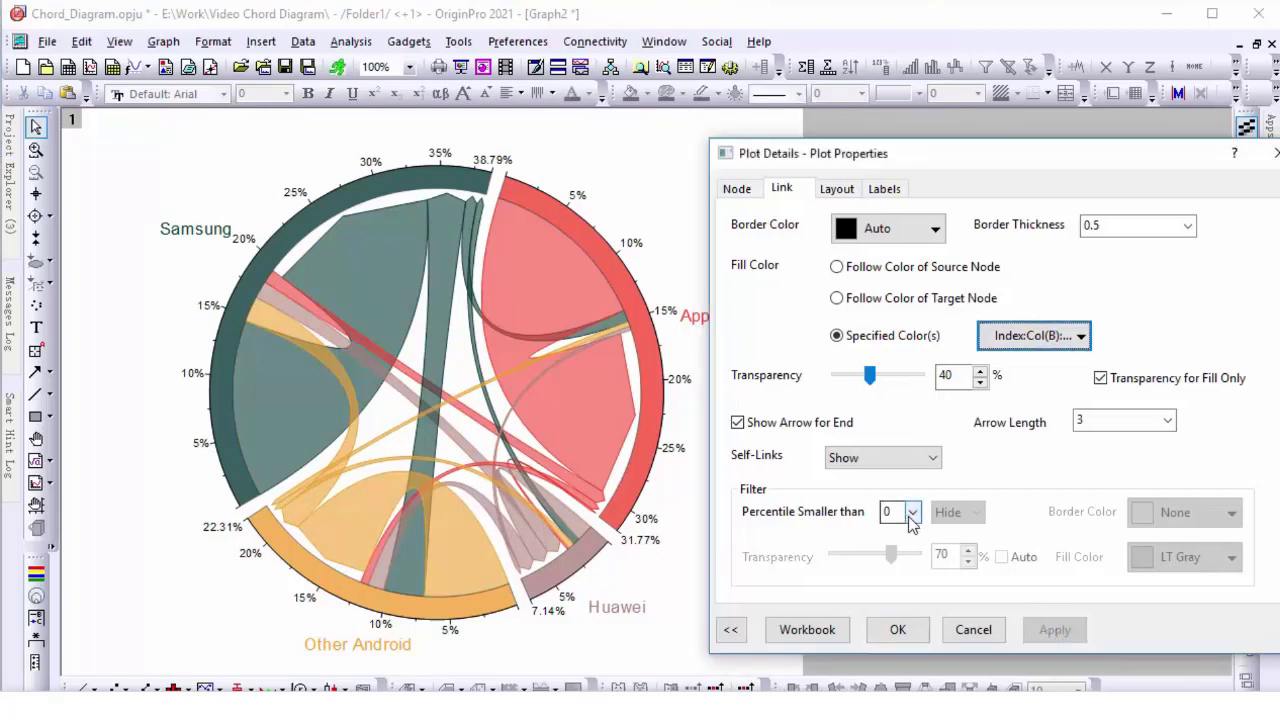
pyautogui.click(904, 548)
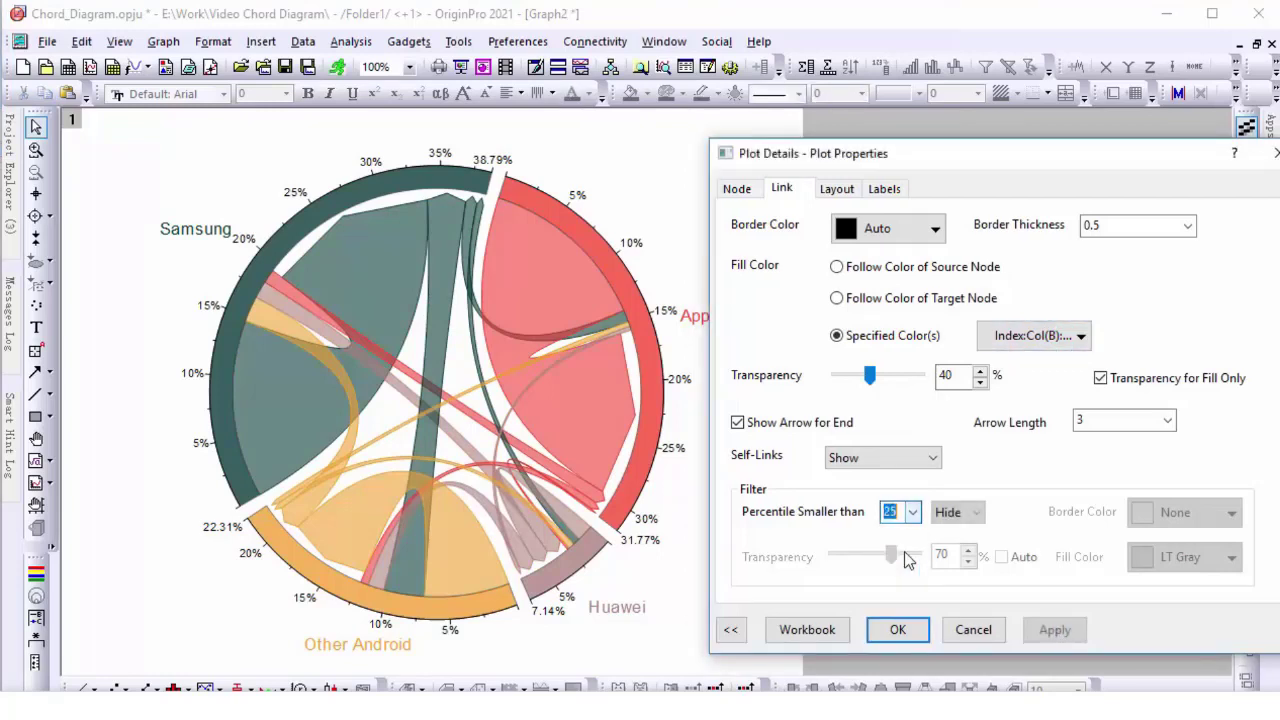
pyautogui.click(1055, 630)
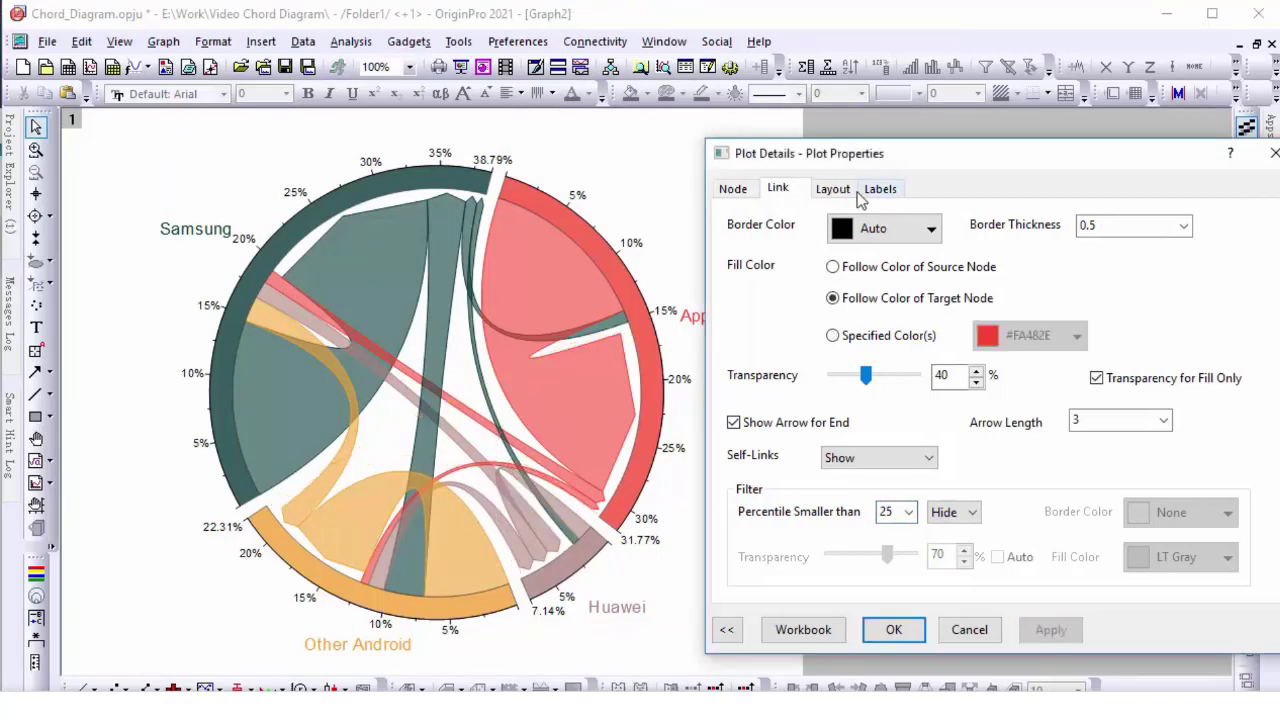
# - Accept the Plot Details settings and restore the graph window beside the worksheet
pyautogui.click(833, 188)
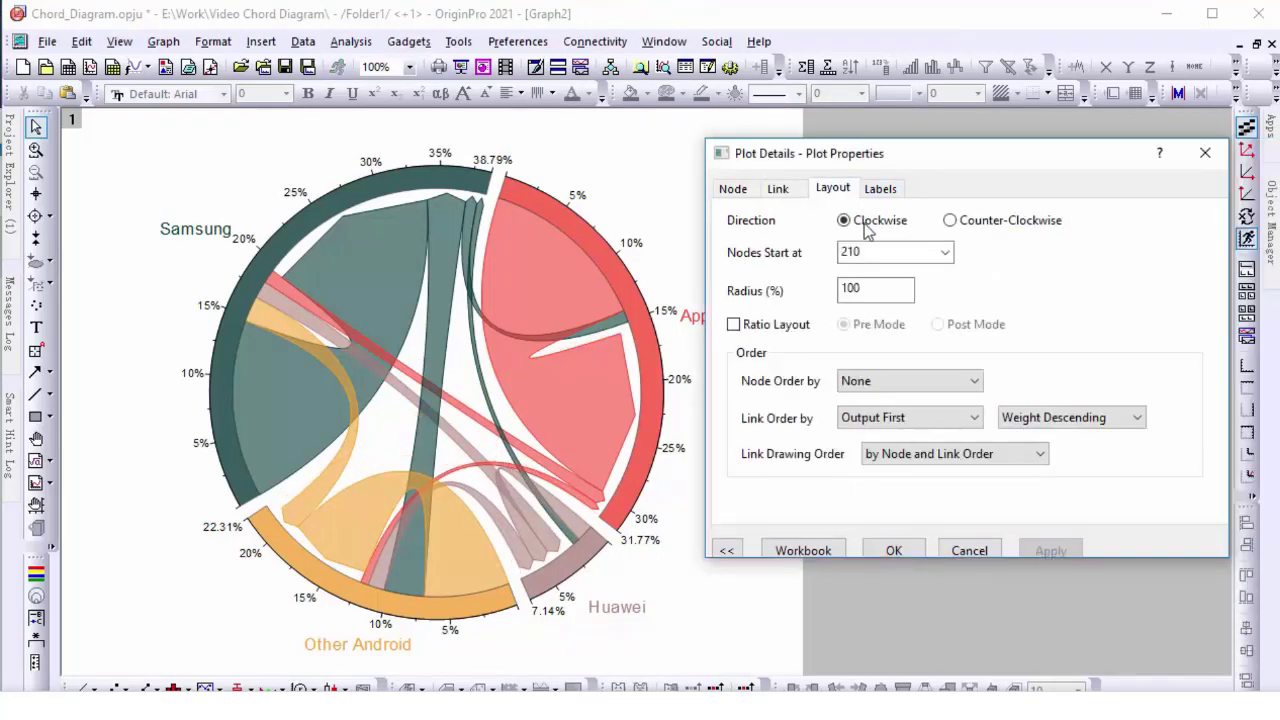
pyautogui.moveTo(860, 392)
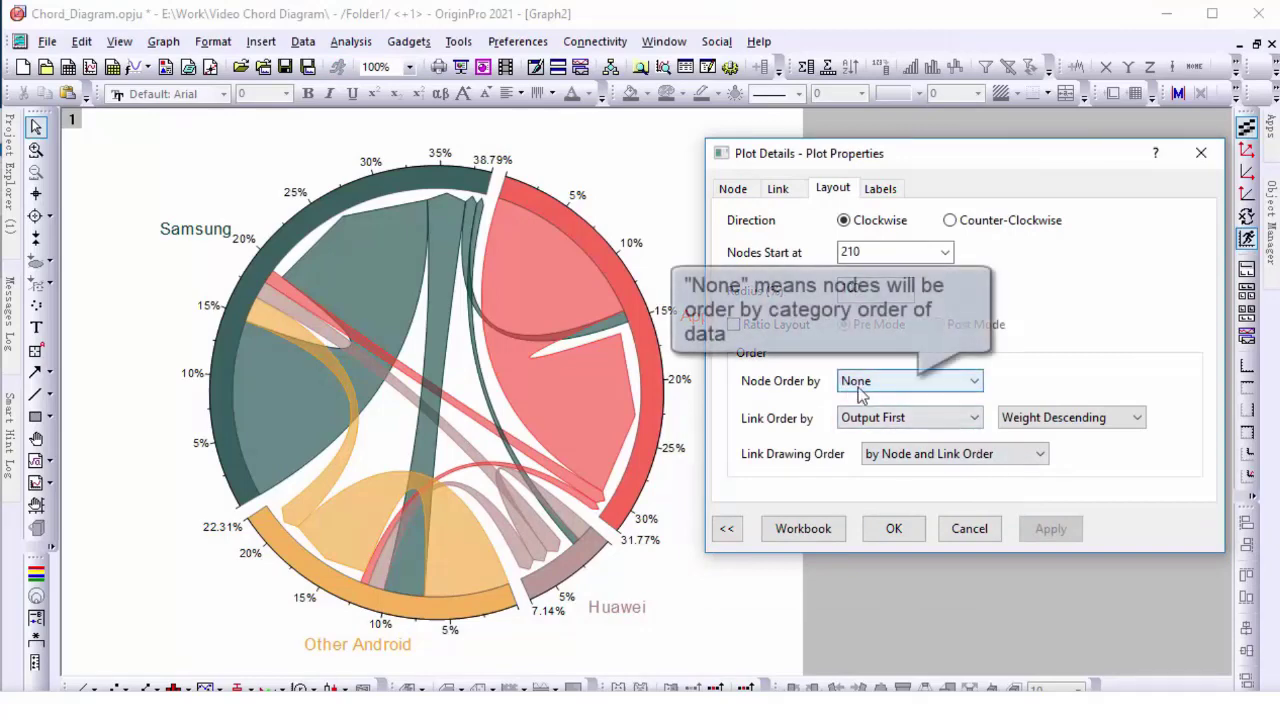
pyautogui.click(894, 528)
pyautogui.click(1257, 44)
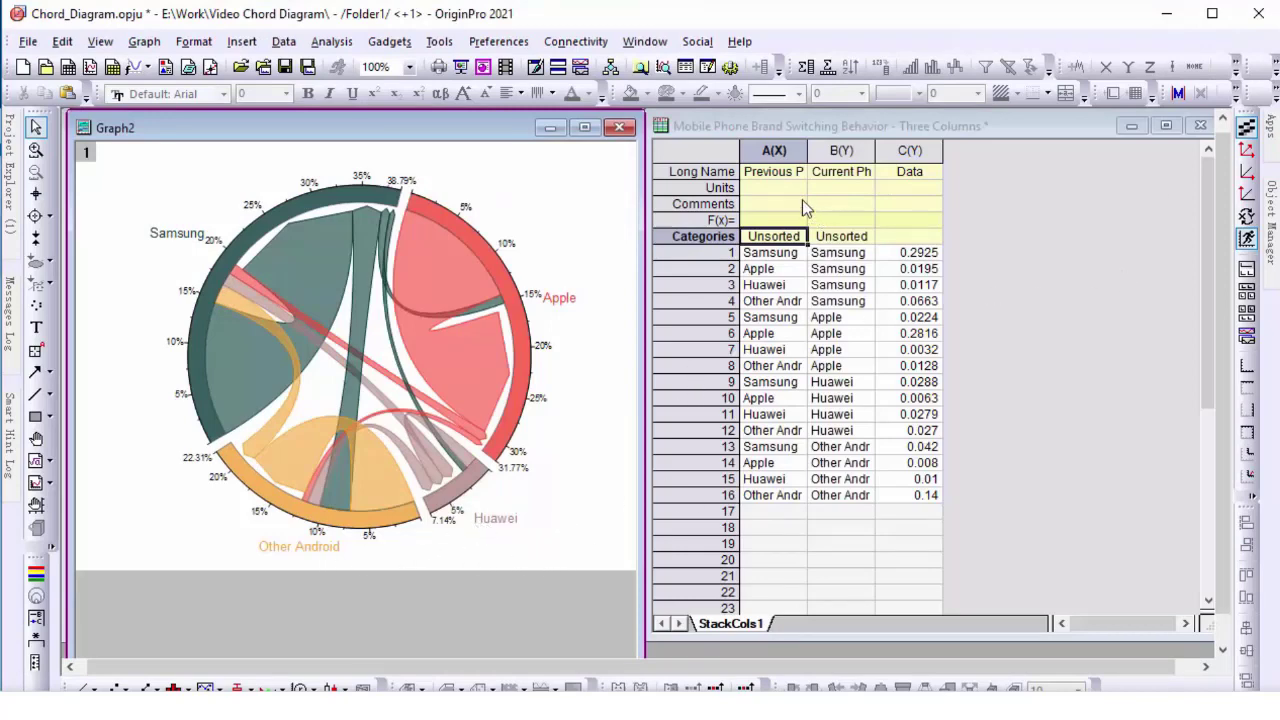
# - Customize Previous Phone Brand categories so Other Android comes before Huawei
pyautogui.doubleClick(783, 236)
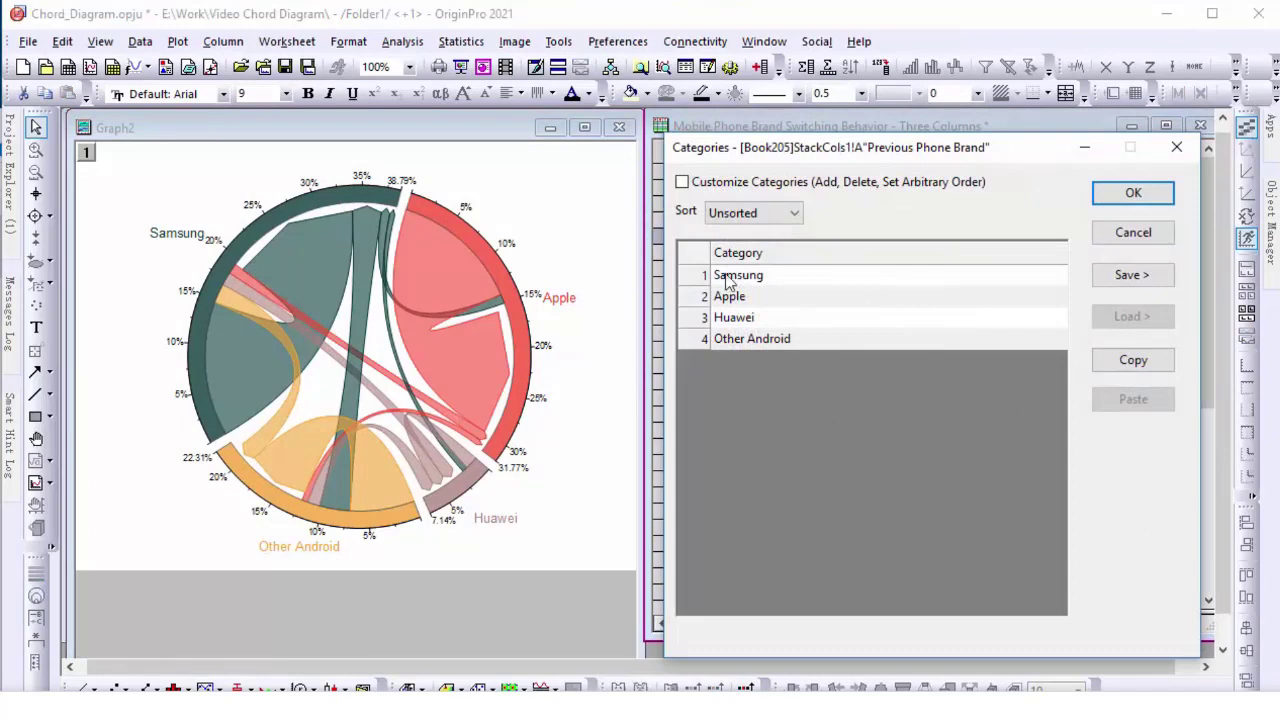
pyautogui.click(712, 184)
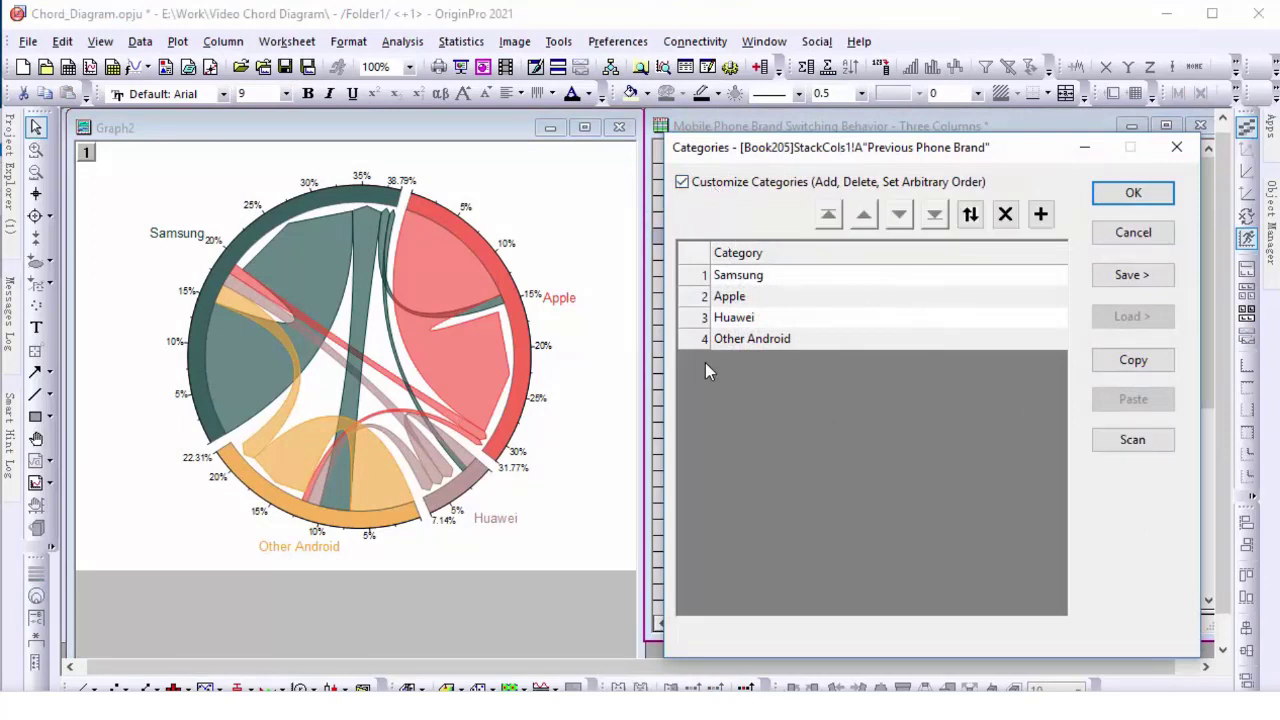
pyautogui.moveTo(698, 346); pyautogui.dragTo(690, 318)
pyautogui.click(1133, 192)
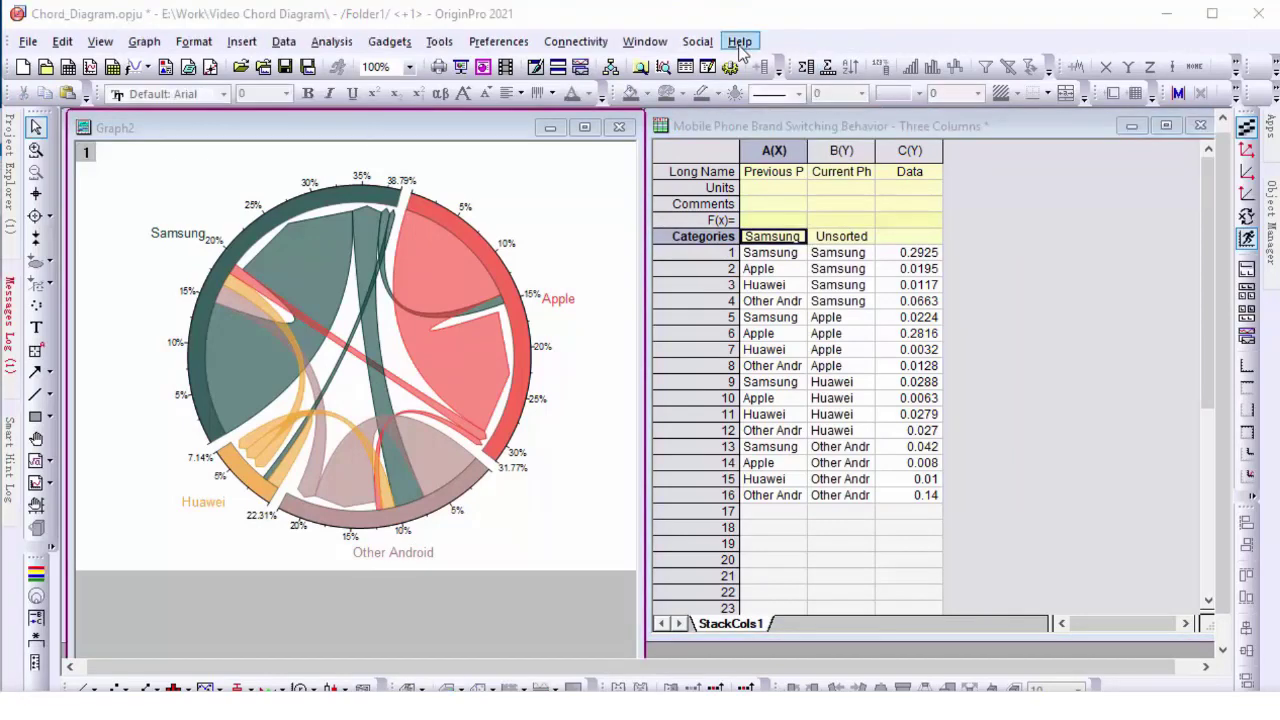
# - Open the Chord Diagram in Ratio Layout sample from the Learning Center's Graph Samples
pyautogui.click(740, 42)
pyautogui.click(770, 160)
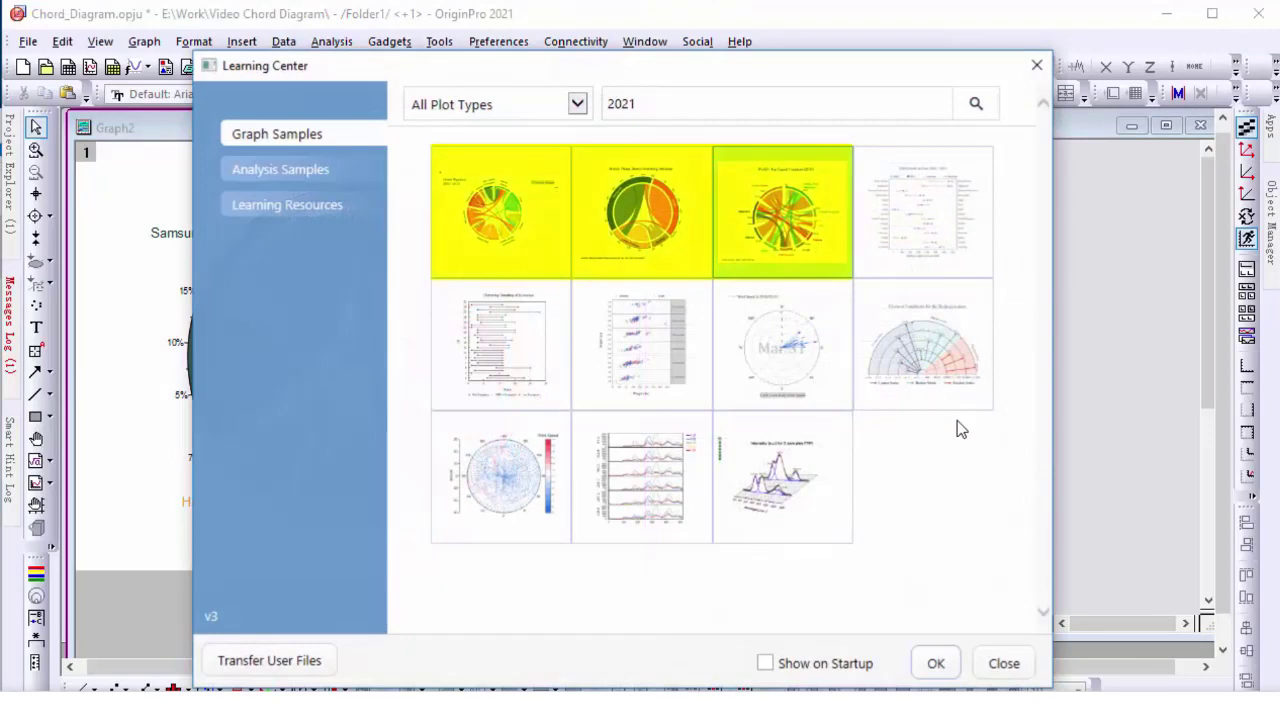
pyautogui.doubleClick(796, 235)
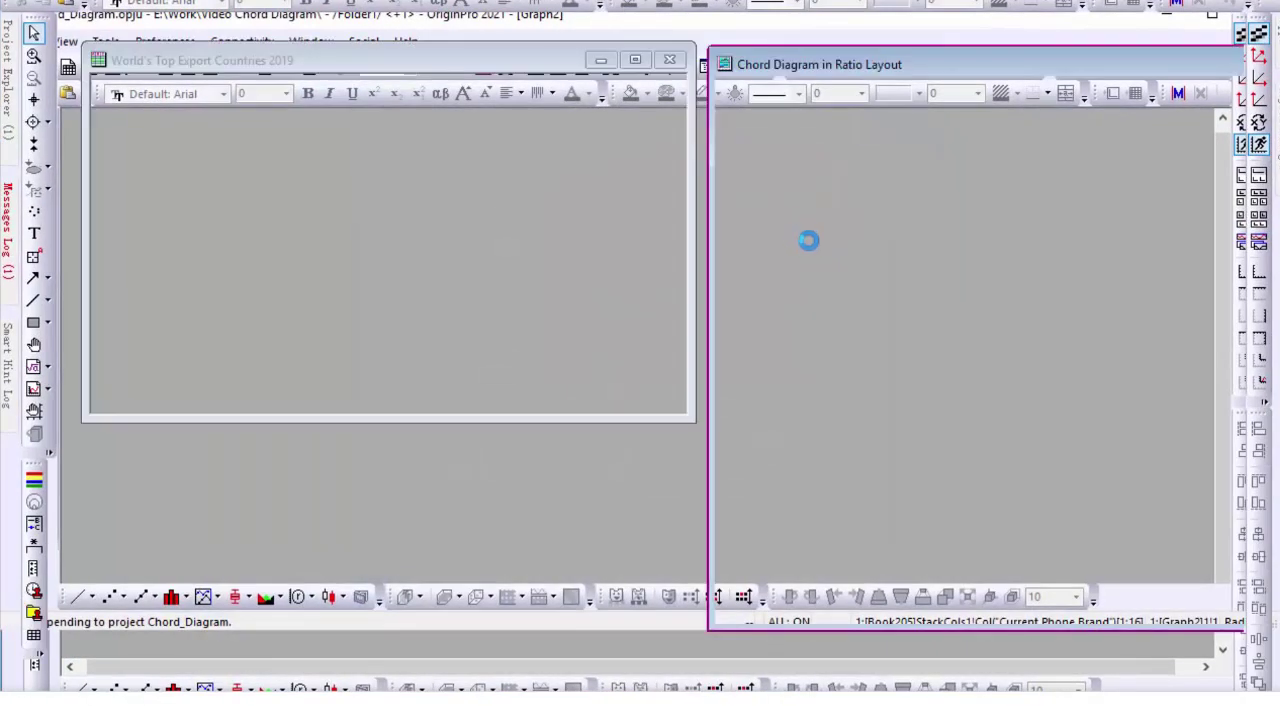